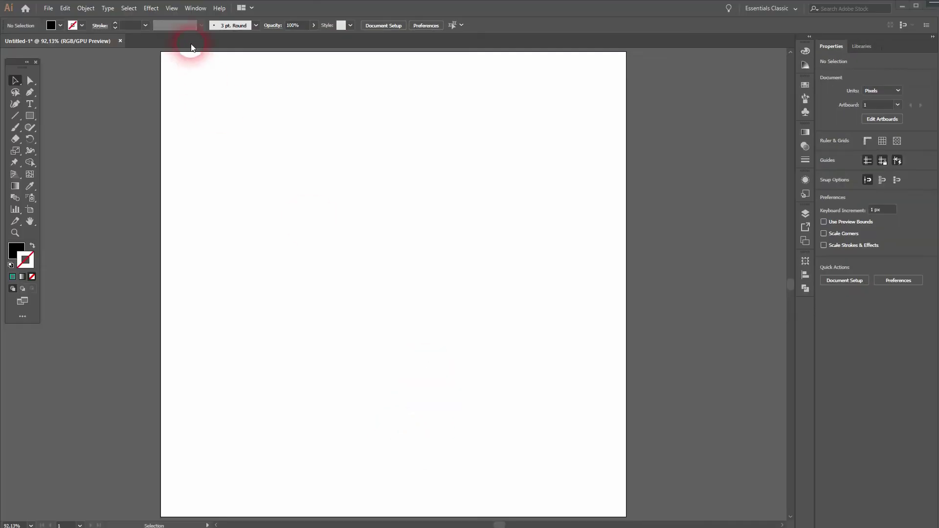
# Get the Type tool ready on the blank artboard, set to Source Serif Variable Black at 50 pt
pyautogui.click(170, 8)
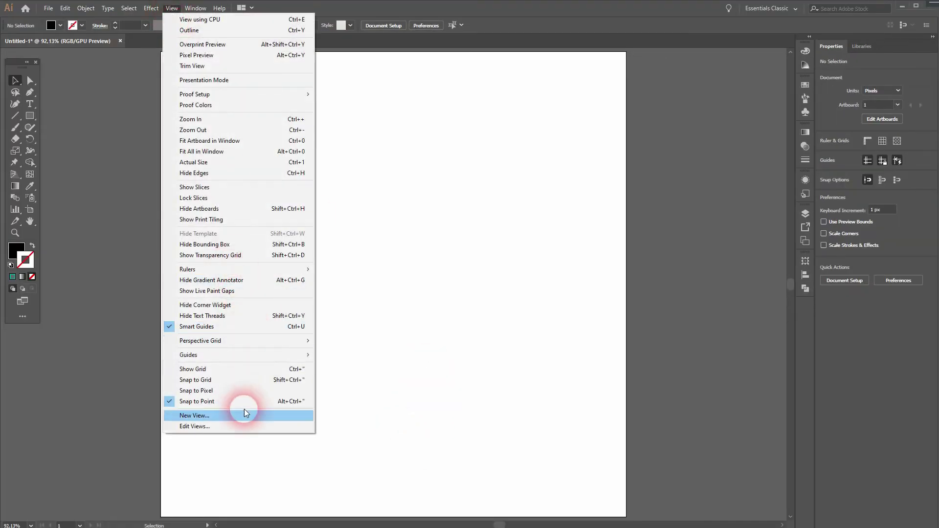
pyautogui.click(462, 329)
pyautogui.click(44, 124)
# Type a capital U as its own text object on the artboard
pyautogui.click(28, 107)
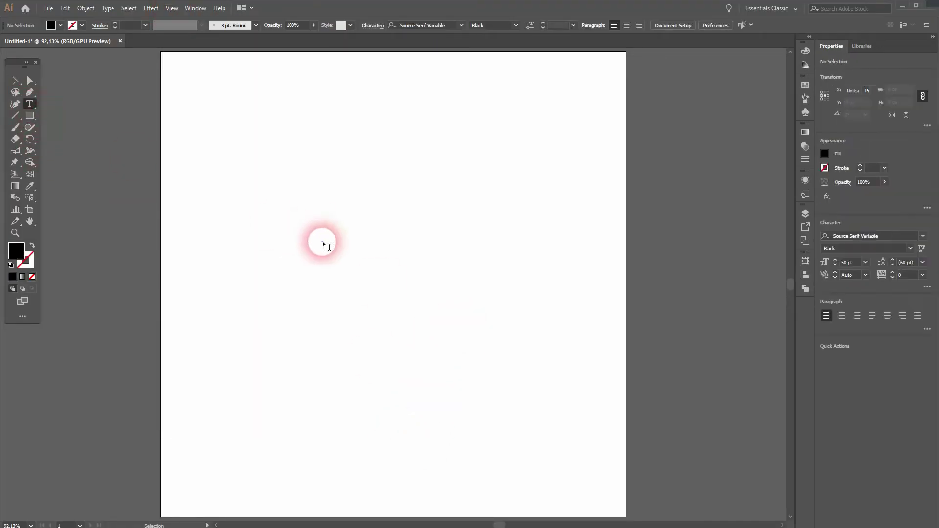
pyautogui.click(321, 243)
pyautogui.write('U')
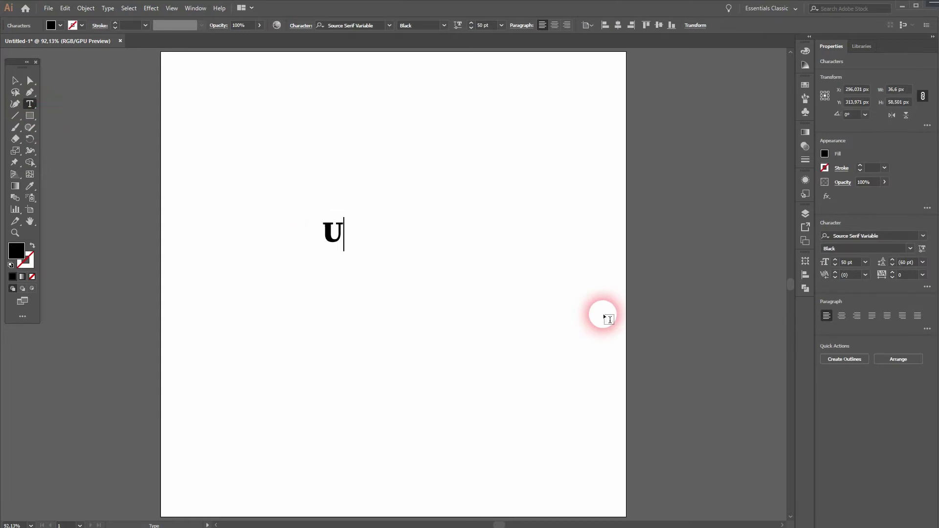
pyautogui.click(603, 316)
pyautogui.click(17, 81)
pyautogui.click(345, 292)
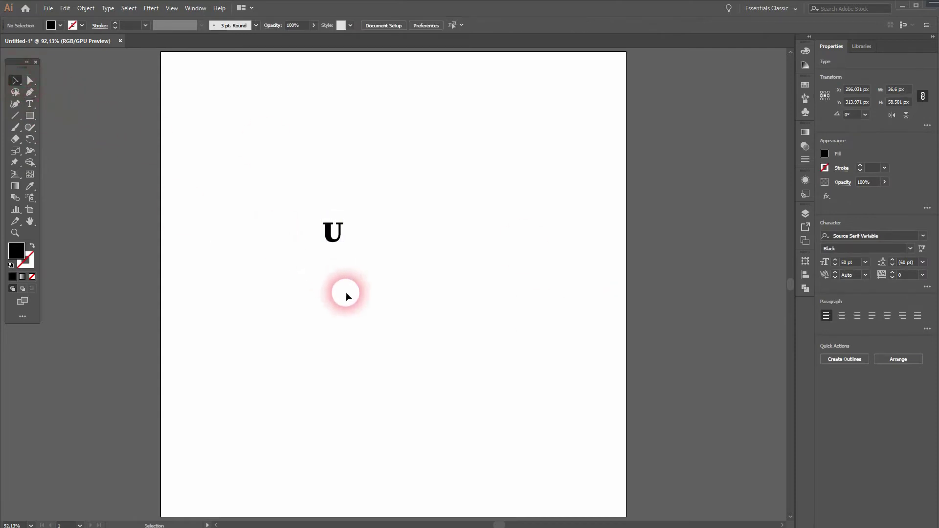
# Add a separate K text object and move it up beside the U
pyautogui.press('t')
pyautogui.click(348, 313)
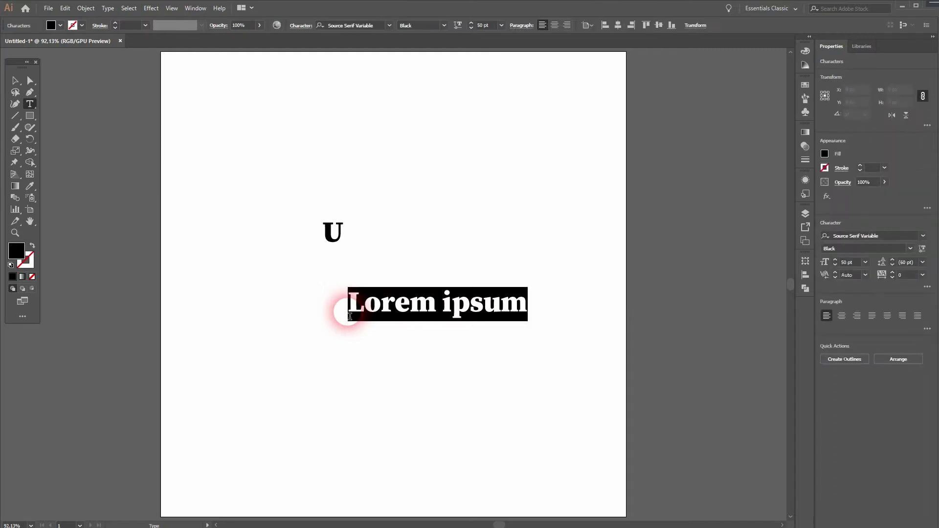
pyautogui.write('K')
pyautogui.click(95, 66)
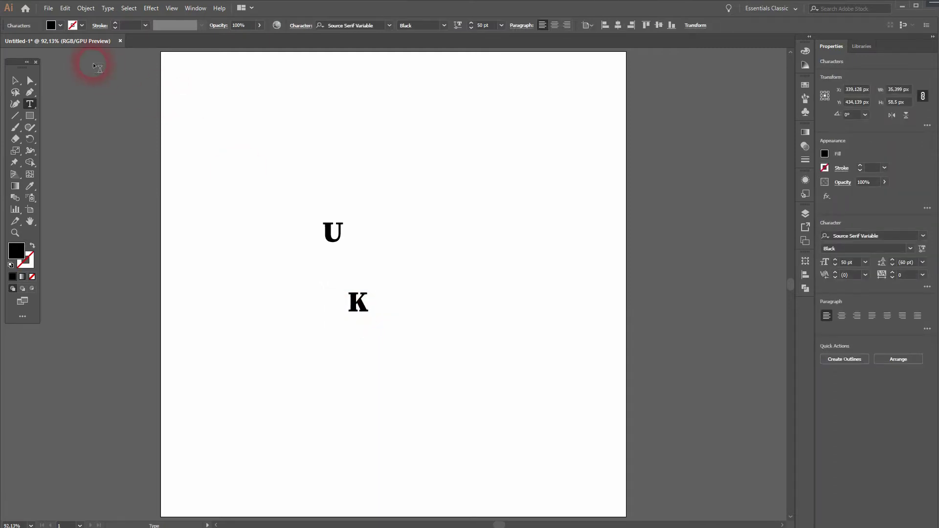
pyautogui.click(15, 82)
pyautogui.moveTo(356, 306); pyautogui.dragTo(360, 238)
# Select both letters and scale them up about 7.5 times to roughly 377 pt
pyautogui.moveTo(300, 266); pyautogui.dragTo(415, 215)
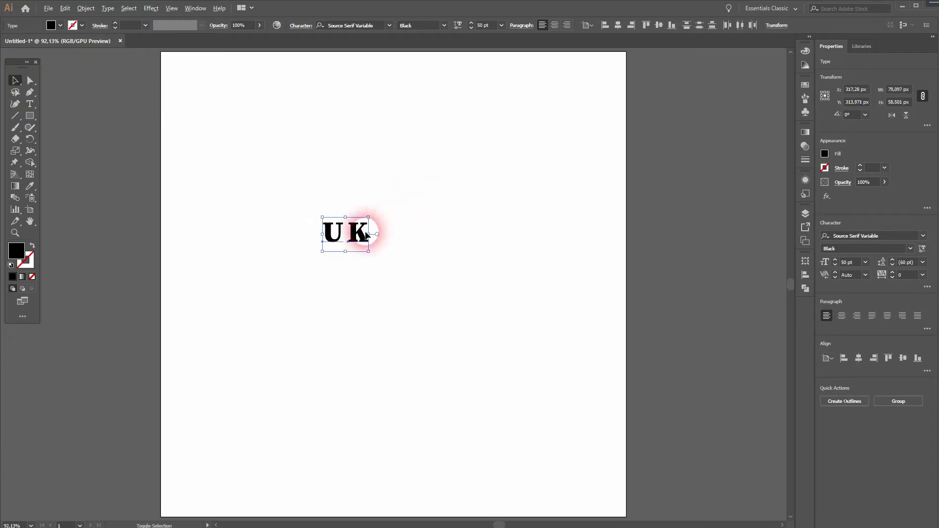
pyautogui.moveTo(369, 234); pyautogui.dragTo(519, 234)
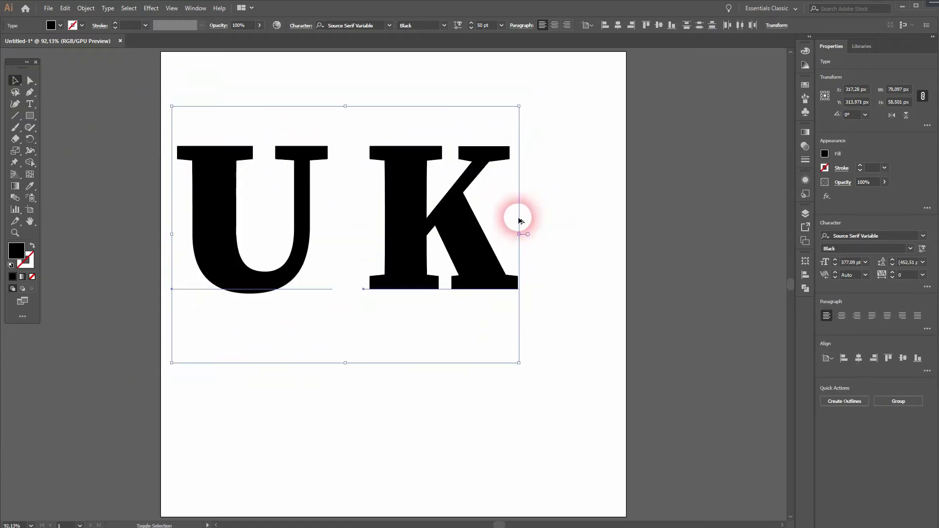
pyautogui.moveTo(406, 235); pyautogui.dragTo(446, 269)
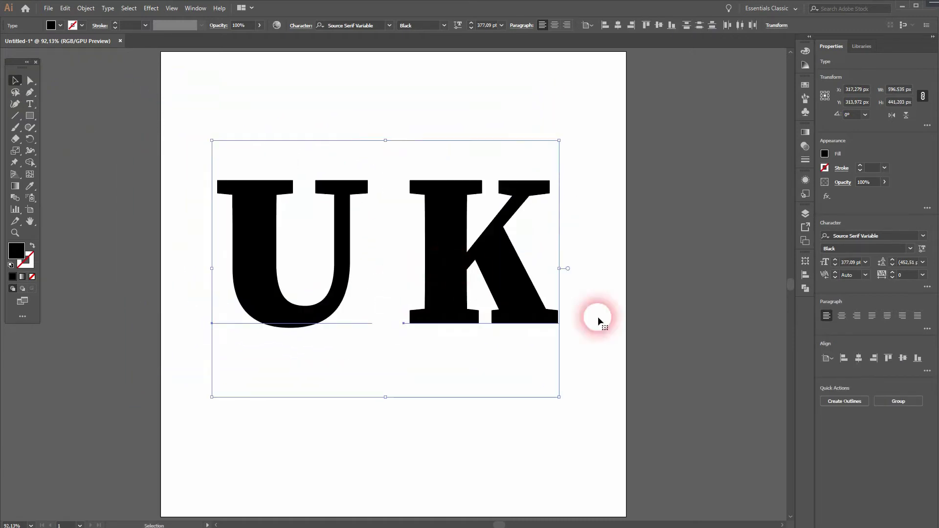
# Keep Source Serif Variable and change the letters' style to Semibold
pyautogui.click(923, 236)
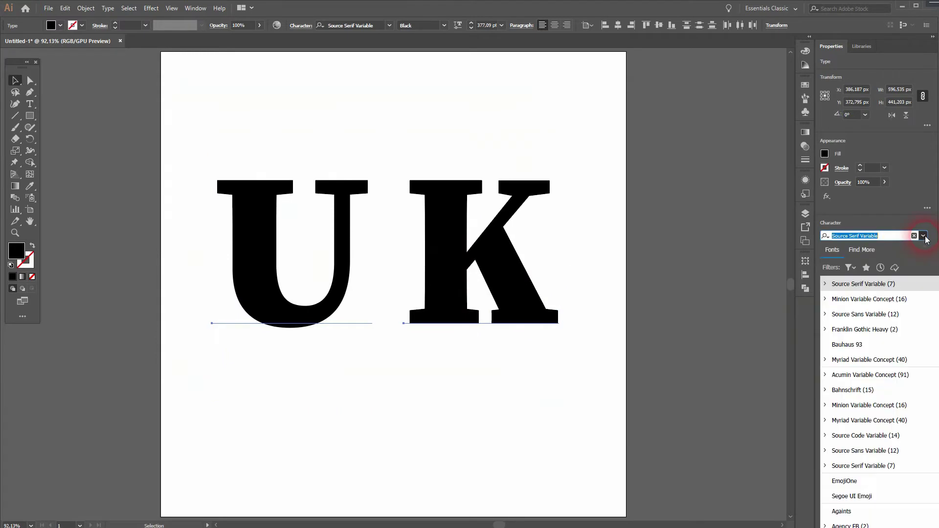
pyautogui.click(872, 285)
pyautogui.click(863, 249)
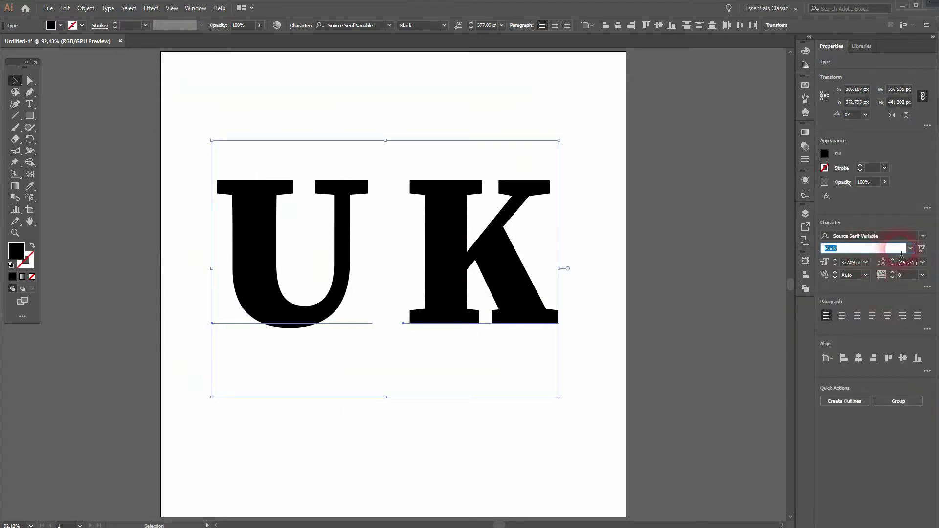
pyautogui.click(910, 248)
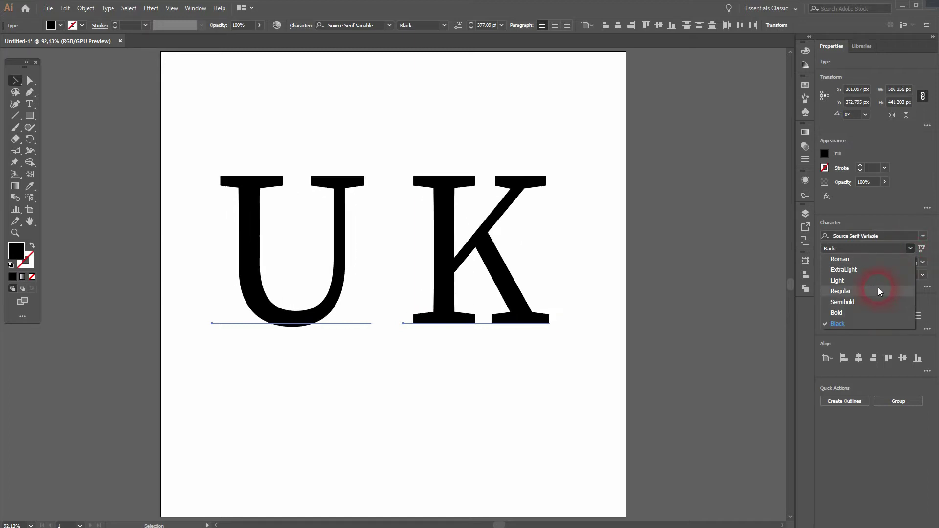
pyautogui.click(881, 301)
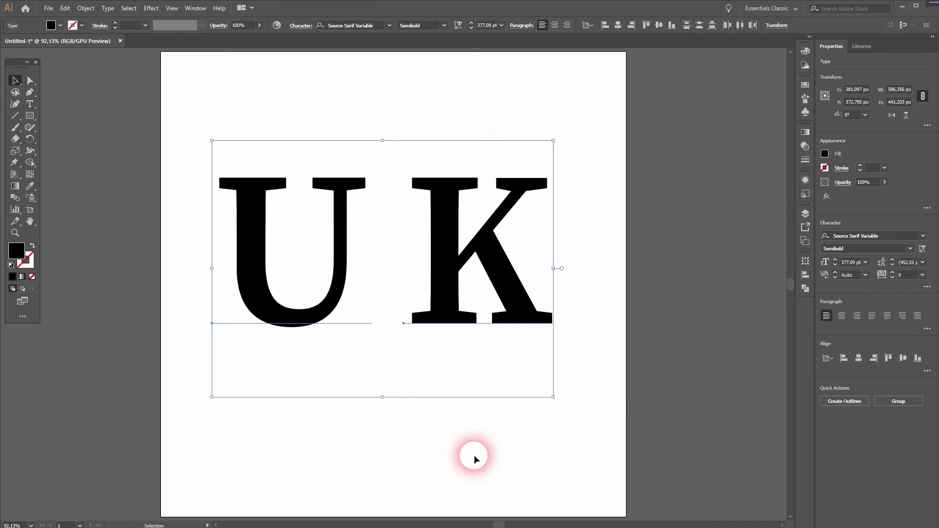
# Undo an accidental nudge of the U and reselect both letters
pyautogui.click(371, 385)
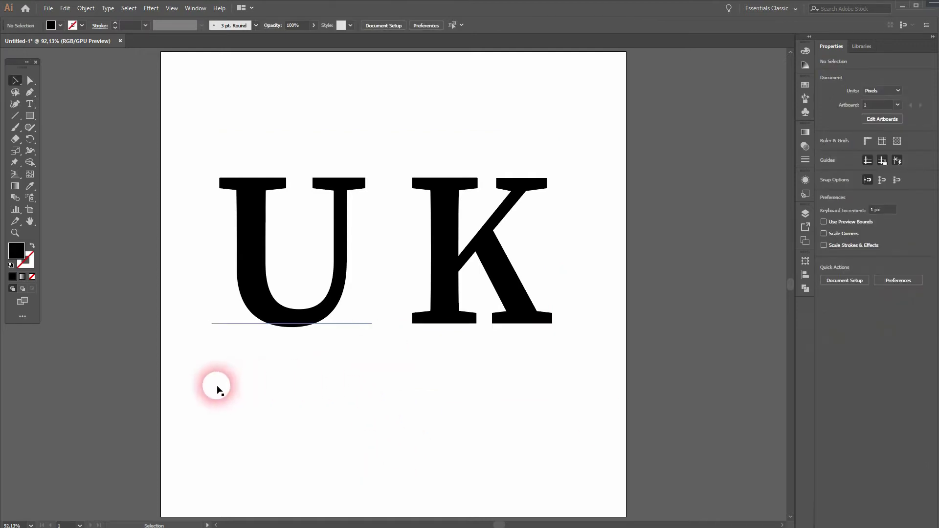
pyautogui.moveTo(219, 385)
pyautogui.mouseDown()
pyautogui.moveTo(549, 193)
pyautogui.moveTo(223, 386)
pyautogui.mouseUp()
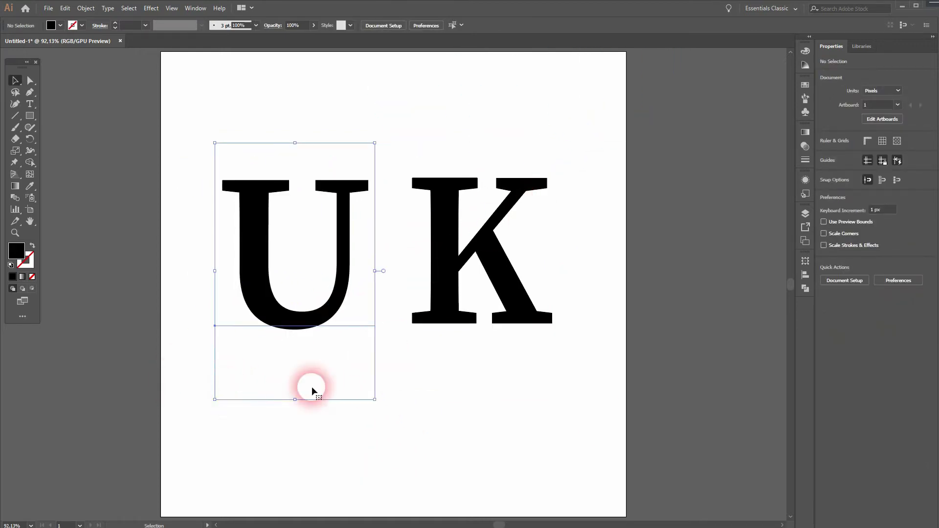
pyautogui.press('a')
pyautogui.hotkey('ctrl', 'z')
pyautogui.press('v')
pyautogui.moveTo(227, 430); pyautogui.dragTo(562, 254)
# Add a new dark indigo-blue fill to both letters in the Appearance panel
pyautogui.click(805, 180)
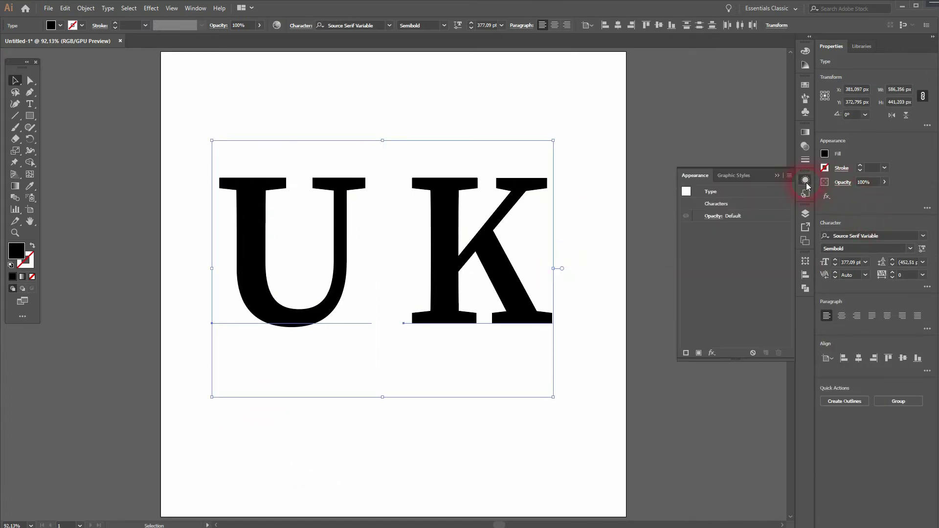
pyautogui.click(699, 352)
pyautogui.click(736, 233)
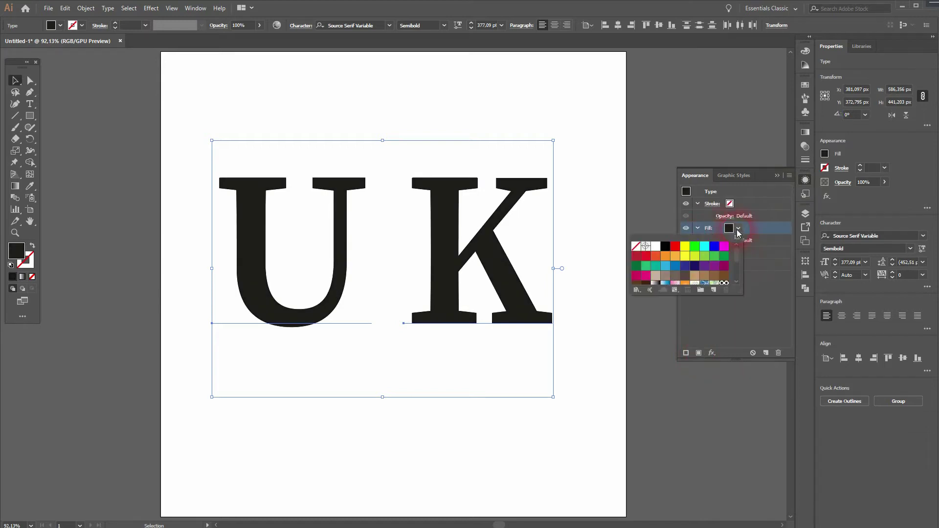
pyautogui.click(676, 267)
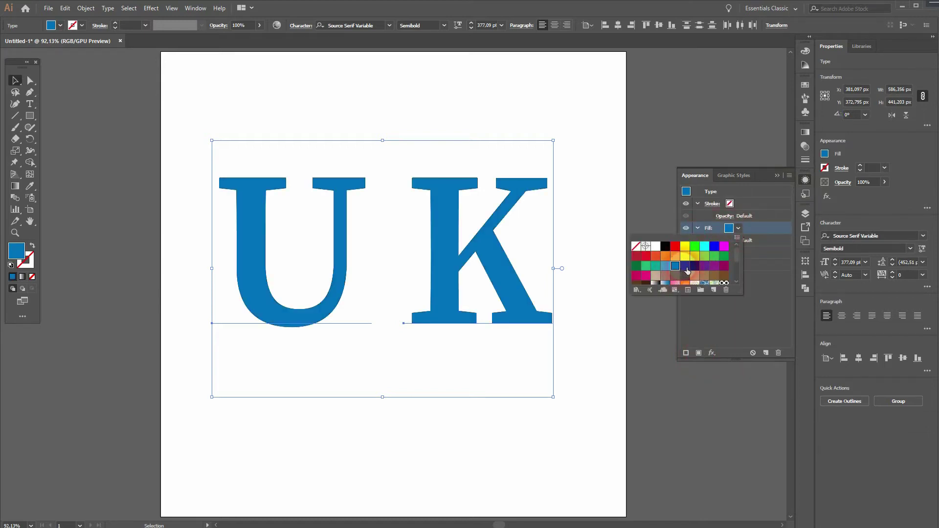
pyautogui.click(686, 267)
pyautogui.moveTo(745, 296); pyautogui.dragTo(746, 299)
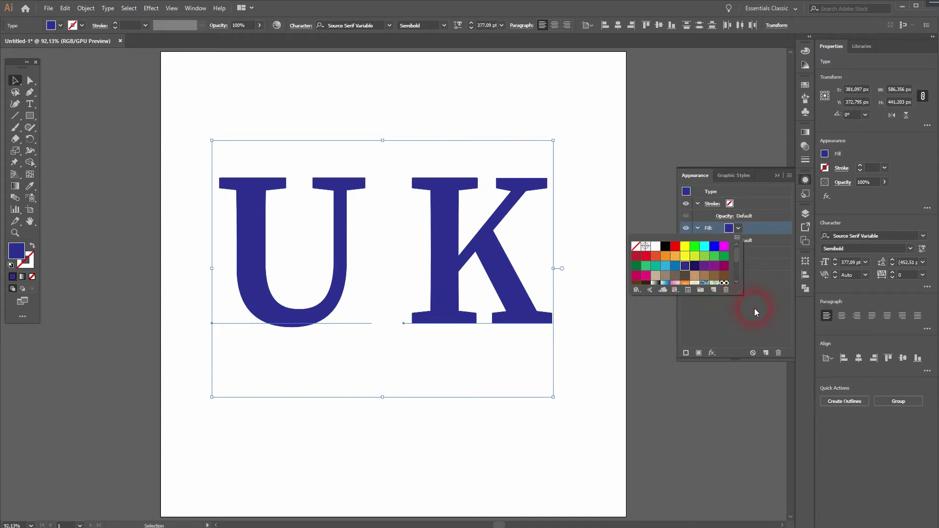
# Try a white 1 pt stroke on the blue letters, then reselect the UK lettering
pyautogui.click(759, 205)
pyautogui.click(744, 204)
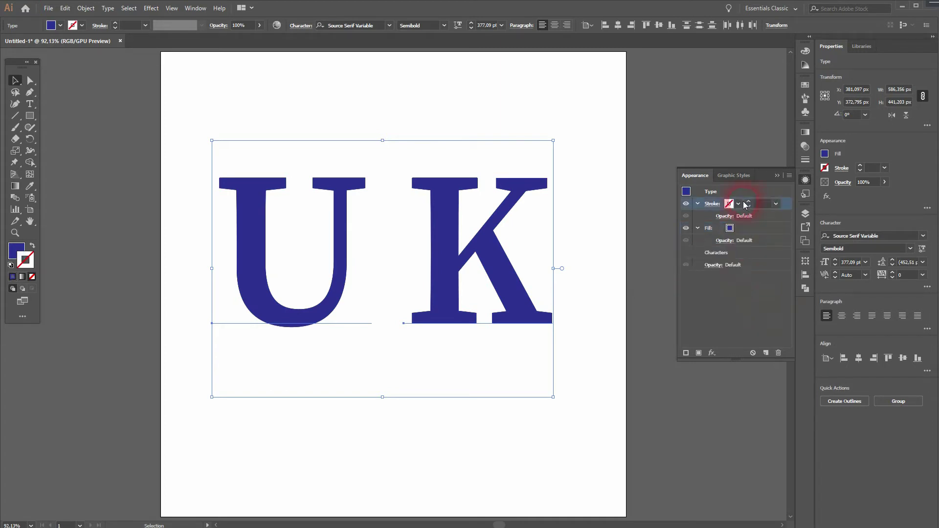
pyautogui.click(738, 204)
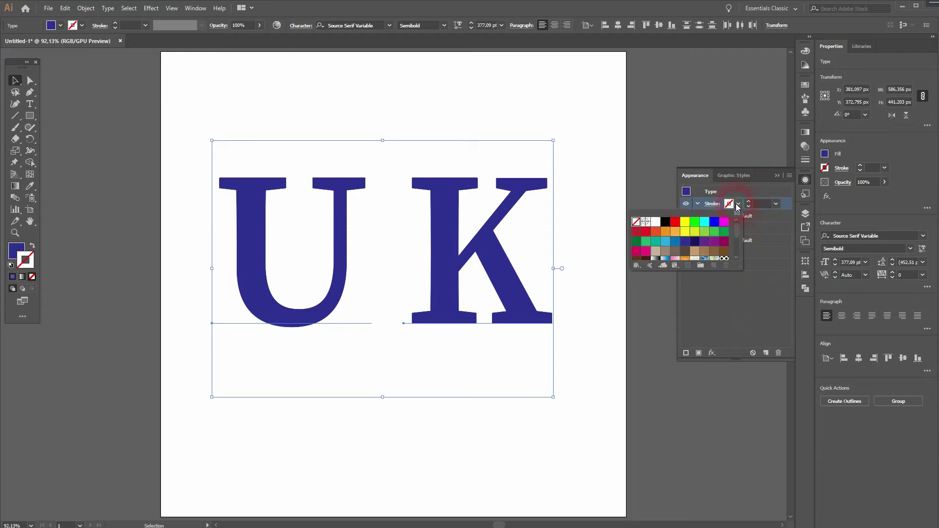
pyautogui.click(657, 224)
pyautogui.click(767, 292)
pyautogui.click(767, 291)
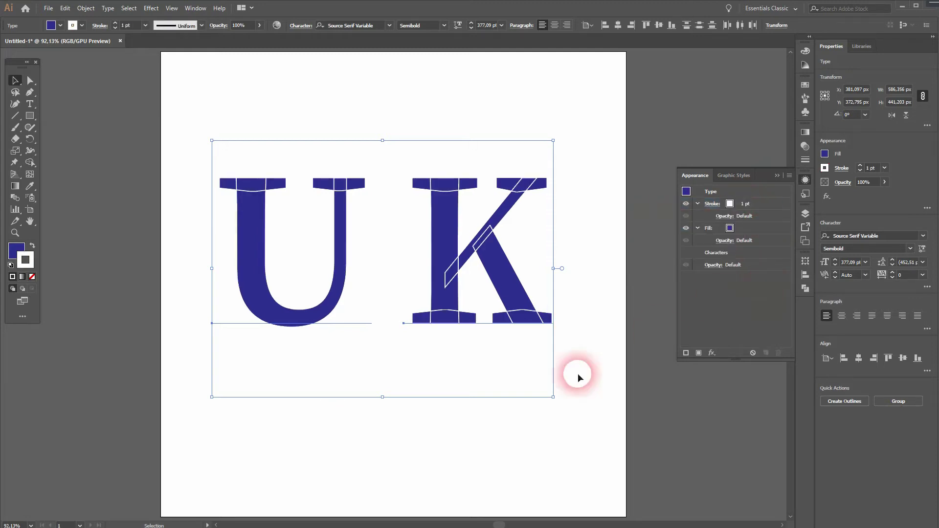
pyautogui.click(550, 458)
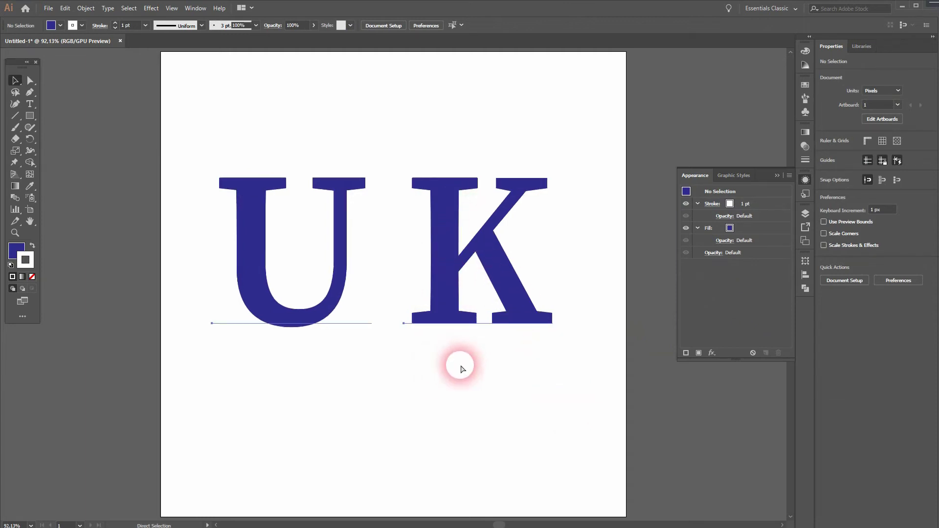
pyautogui.moveTo(310, 411); pyautogui.dragTo(560, 137)
# Outline the UK text and merge each letter's serifs, stems, arm and leg with Shape Builder
pyautogui.rightClick(462, 246)
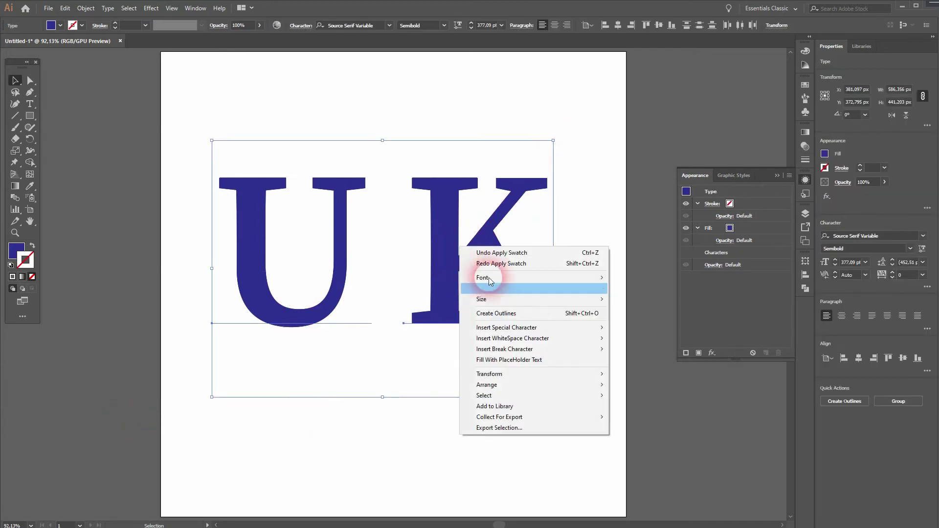
pyautogui.click(541, 312)
pyautogui.click(31, 162)
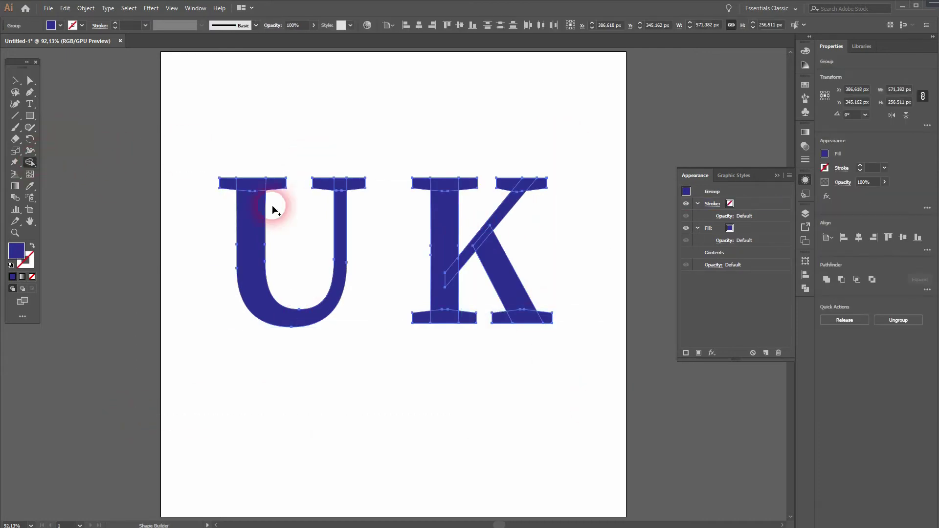
pyautogui.moveTo(253, 187)
pyautogui.mouseDown()
pyautogui.moveTo(272, 185)
pyautogui.moveTo(270, 211)
pyautogui.mouseUp()
pyautogui.moveTo(339, 193); pyautogui.dragTo(371, 186)
pyautogui.moveTo(464, 187)
pyautogui.mouseDown()
pyautogui.moveTo(445, 225)
pyautogui.moveTo(456, 248)
pyautogui.moveTo(458, 319)
pyautogui.moveTo(467, 321)
pyautogui.moveTo(447, 324)
pyautogui.mouseUp()
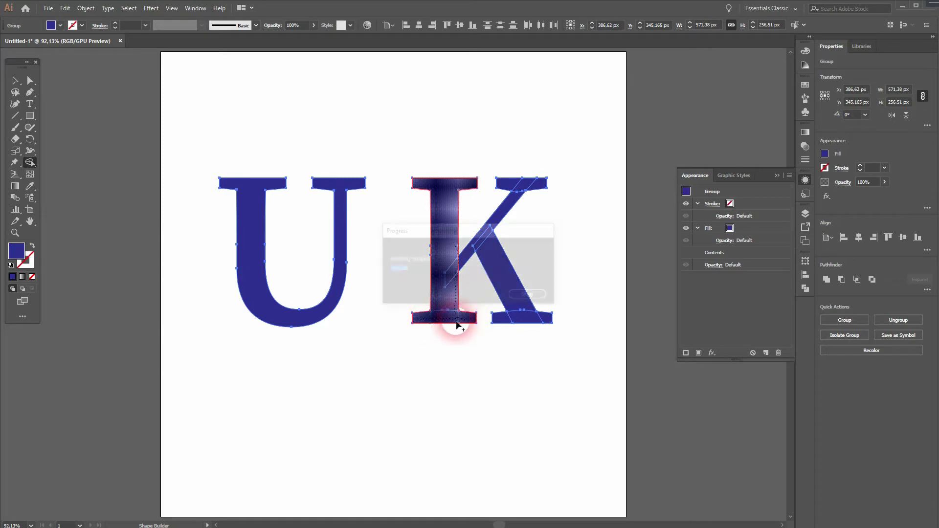
pyautogui.moveTo(541, 318)
pyautogui.mouseDown()
pyautogui.moveTo(498, 294)
pyautogui.moveTo(486, 235)
pyautogui.moveTo(497, 212)
pyautogui.mouseUp()
pyautogui.moveTo(456, 268)
pyautogui.mouseDown()
pyautogui.moveTo(502, 214)
pyautogui.moveTo(448, 271)
pyautogui.moveTo(521, 189)
pyautogui.moveTo(513, 197)
pyautogui.moveTo(511, 182)
pyautogui.moveTo(536, 185)
pyautogui.mouseUp()
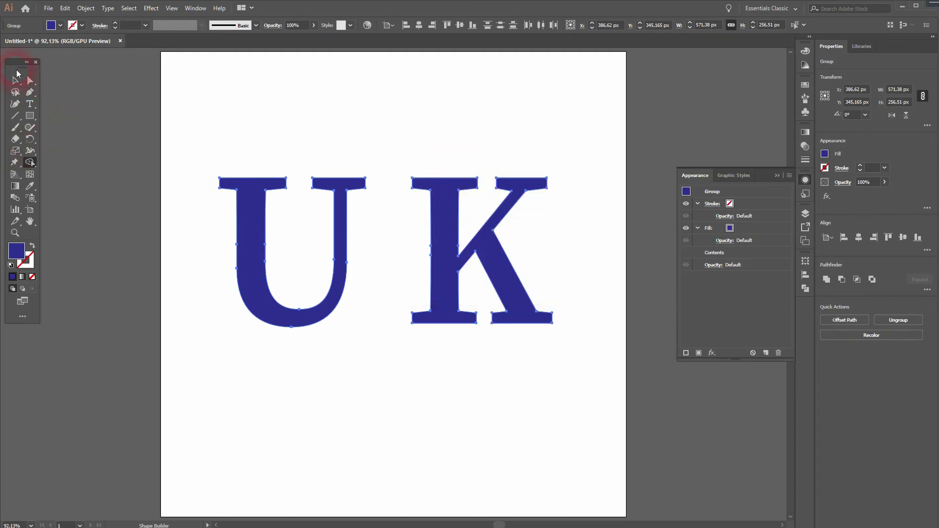
# Make the letters' stroke white and add a second, dark blue stroke above it
pyautogui.click(15, 79)
pyautogui.click(729, 204)
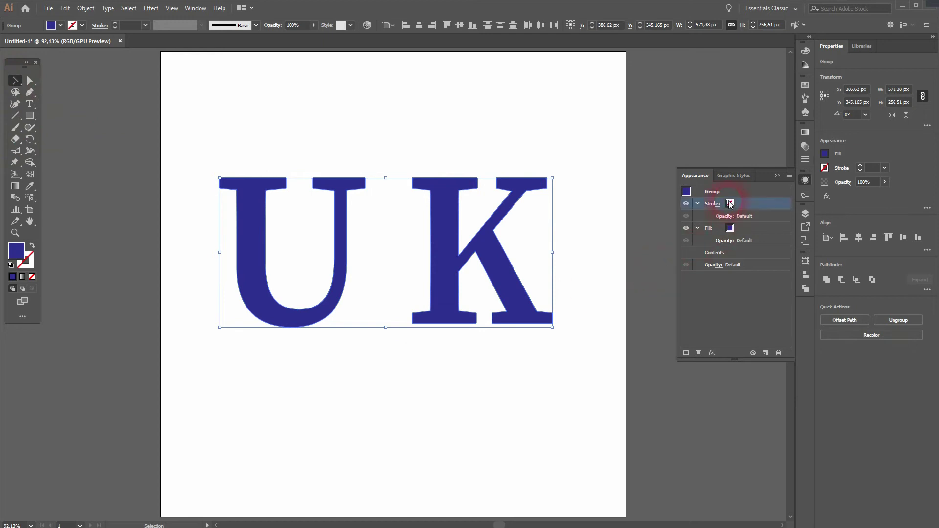
pyautogui.click(729, 203)
pyautogui.click(656, 223)
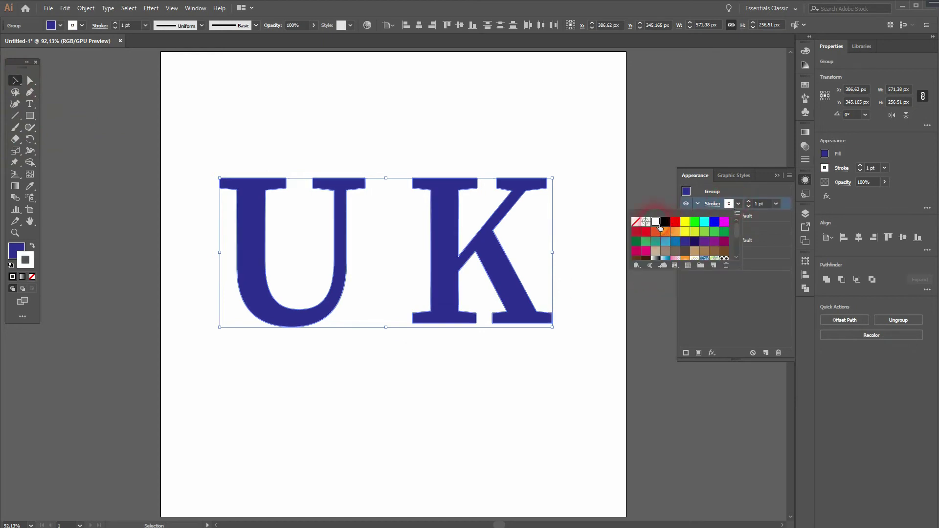
pyautogui.click(699, 352)
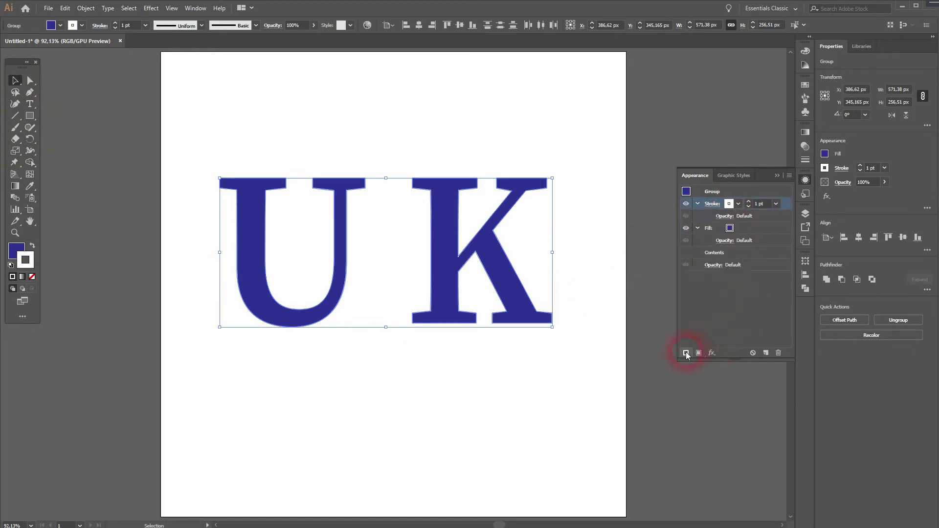
pyautogui.click(686, 352)
pyautogui.click(738, 204)
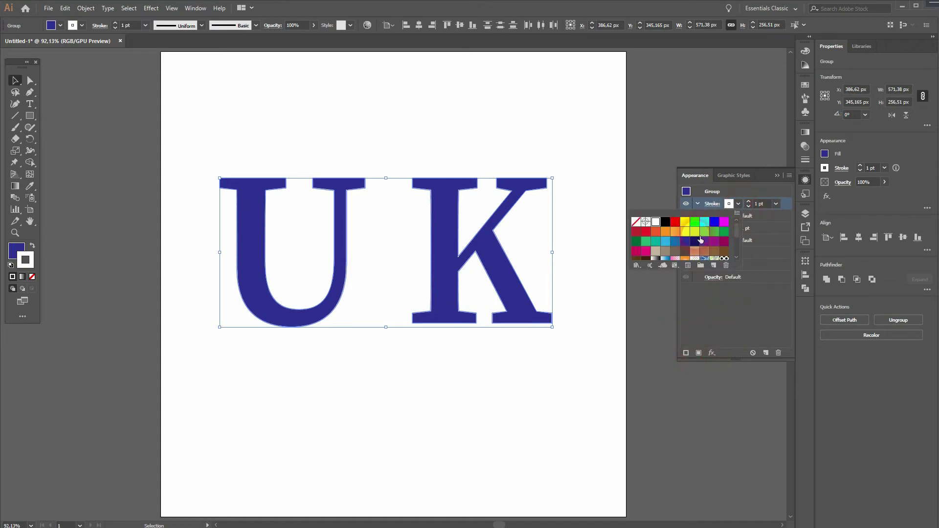
pyautogui.click(690, 245)
pyautogui.click(756, 304)
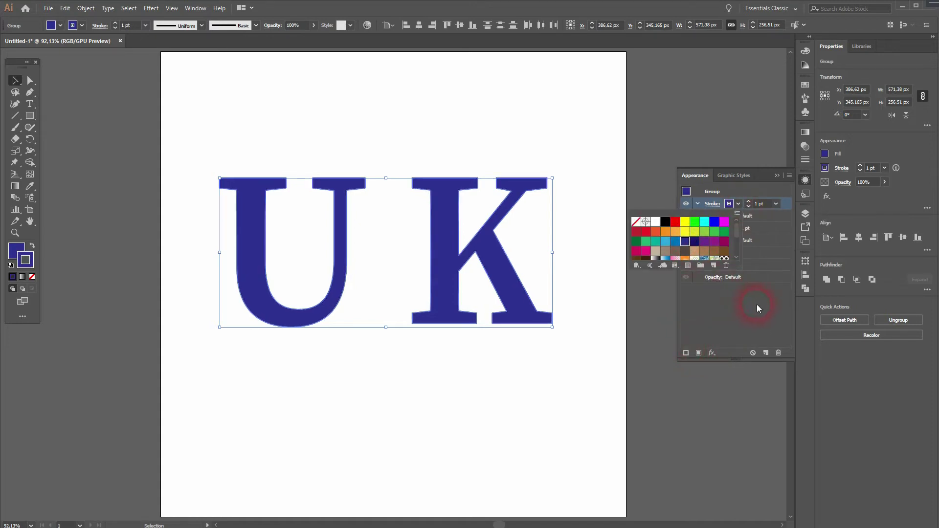
# Set the white stroke's weight to 8 pt
pyautogui.click(730, 231)
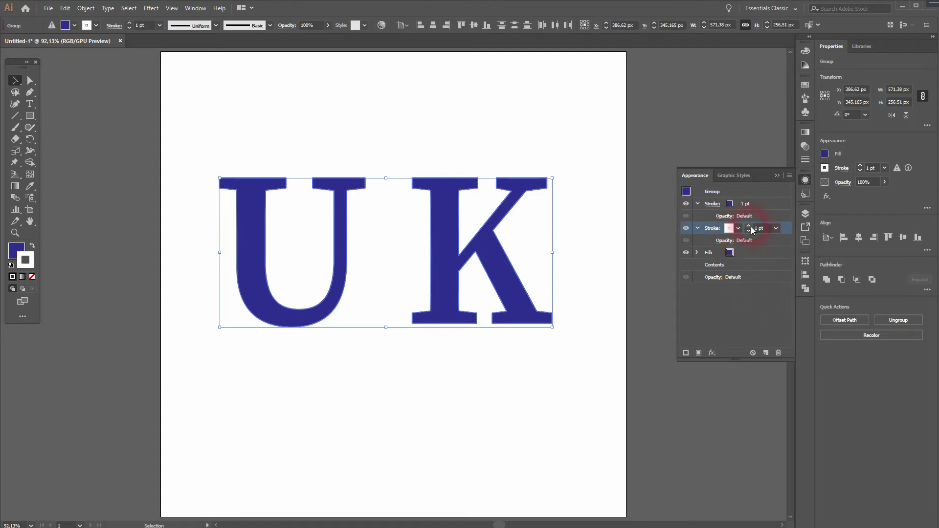
pyautogui.click(748, 226)
pyautogui.click(749, 226)
pyautogui.click(748, 226)
pyautogui.click(749, 226)
pyautogui.click(749, 226)
pyautogui.click(749, 226)
pyautogui.click(749, 226)
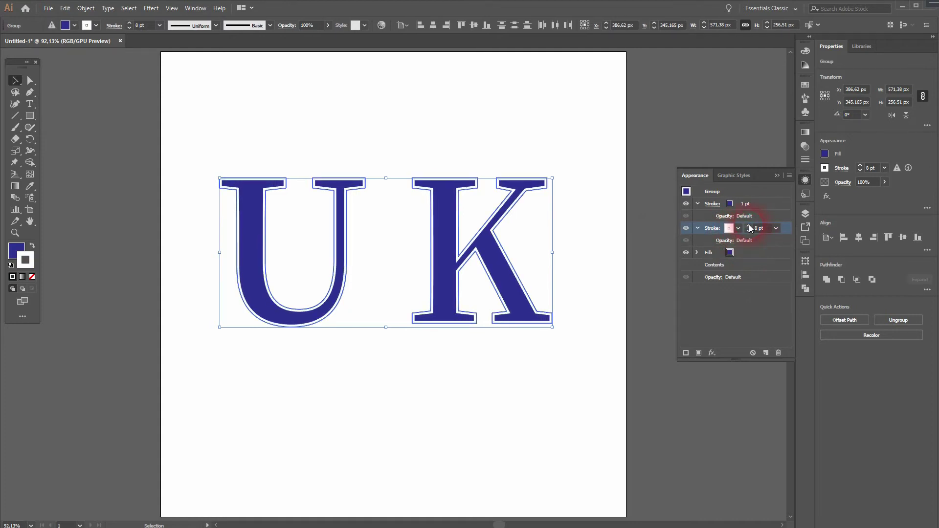
pyautogui.click(749, 226)
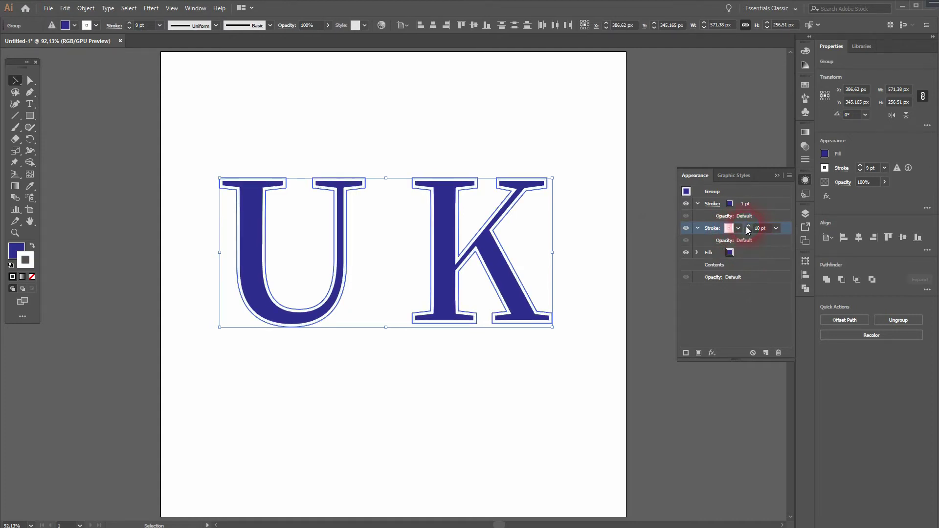
pyautogui.click(749, 226)
pyautogui.click(749, 231)
pyautogui.click(749, 231)
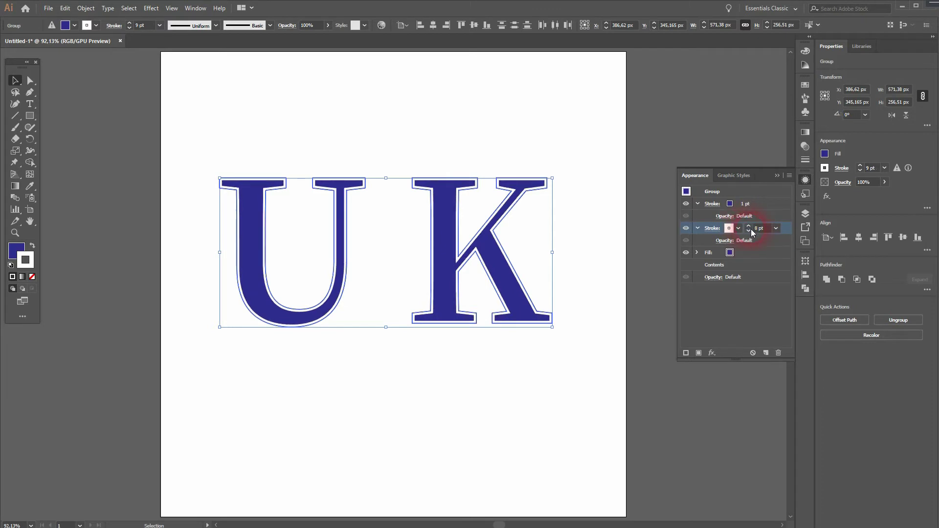
# Set the dark blue stroke's weight to 2 pt
pyautogui.click(757, 208)
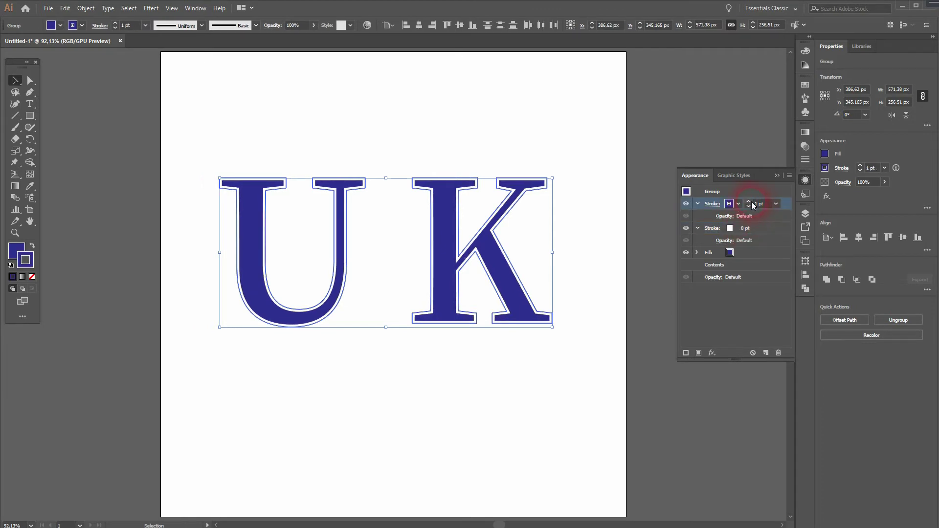
pyautogui.click(749, 202)
pyautogui.click(749, 202)
pyautogui.click(749, 202)
pyautogui.click(749, 202)
pyautogui.click(749, 203)
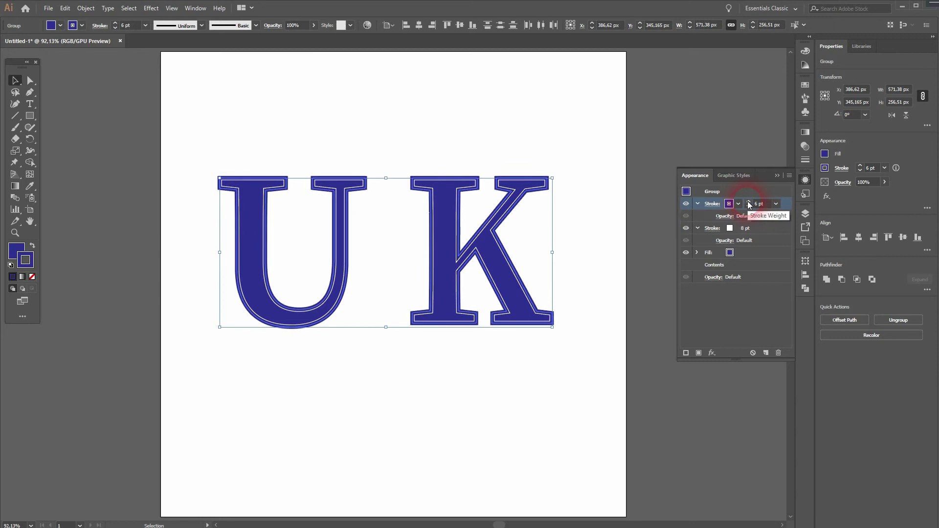
pyautogui.click(748, 207)
pyautogui.click(749, 207)
pyautogui.click(748, 206)
pyautogui.click(748, 207)
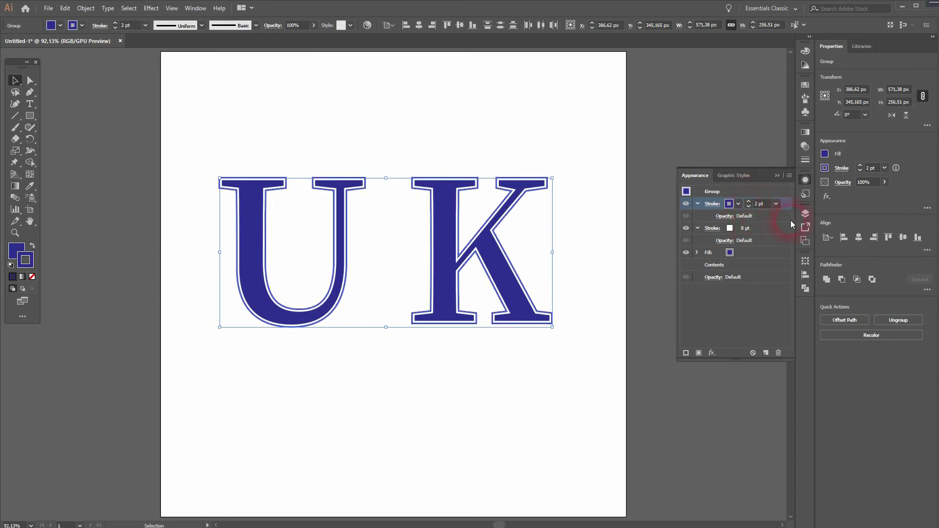
pyautogui.click(777, 175)
# Raise the U and slide the K left over the U's lower right
pyautogui.click(418, 362)
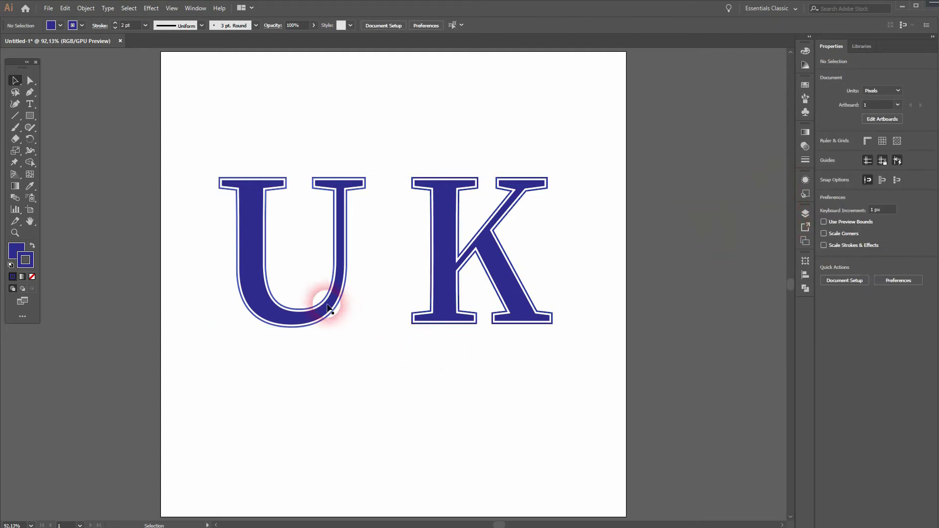
pyautogui.moveTo(212, 344); pyautogui.dragTo(324, 154)
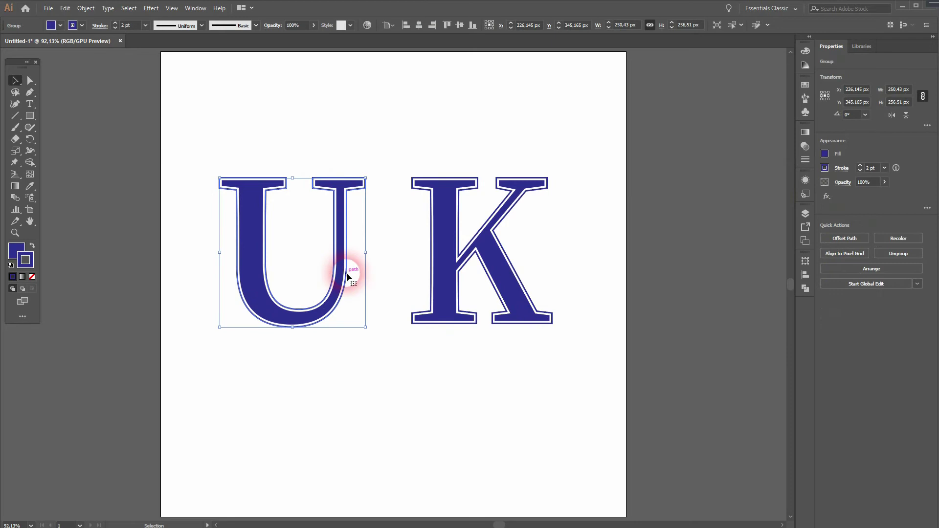
pyautogui.moveTo(346, 276); pyautogui.dragTo(392, 220)
pyautogui.click(504, 261)
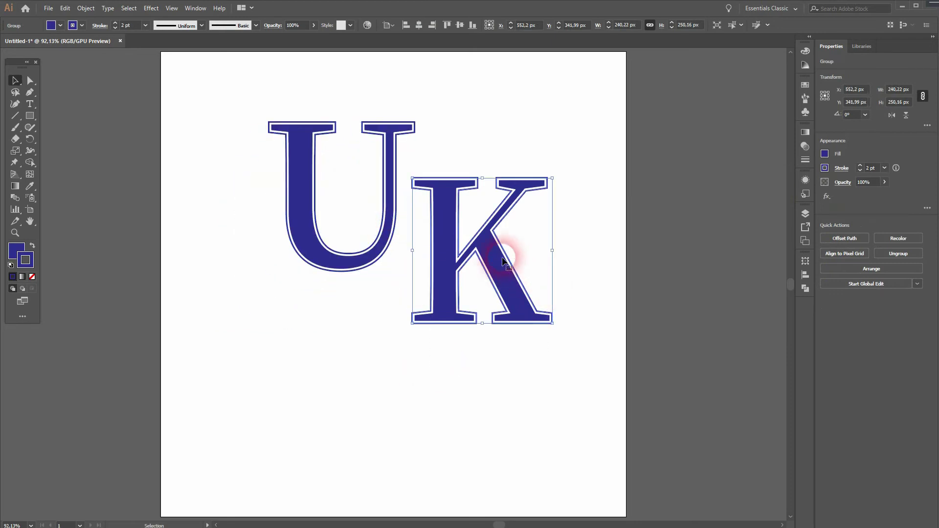
pyautogui.moveTo(503, 262); pyautogui.dragTo(397, 301)
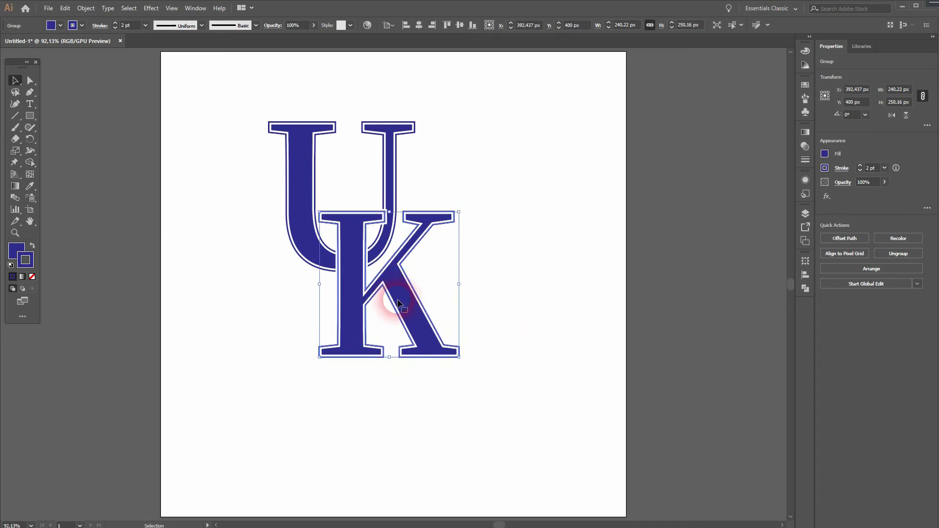
pyautogui.click(554, 342)
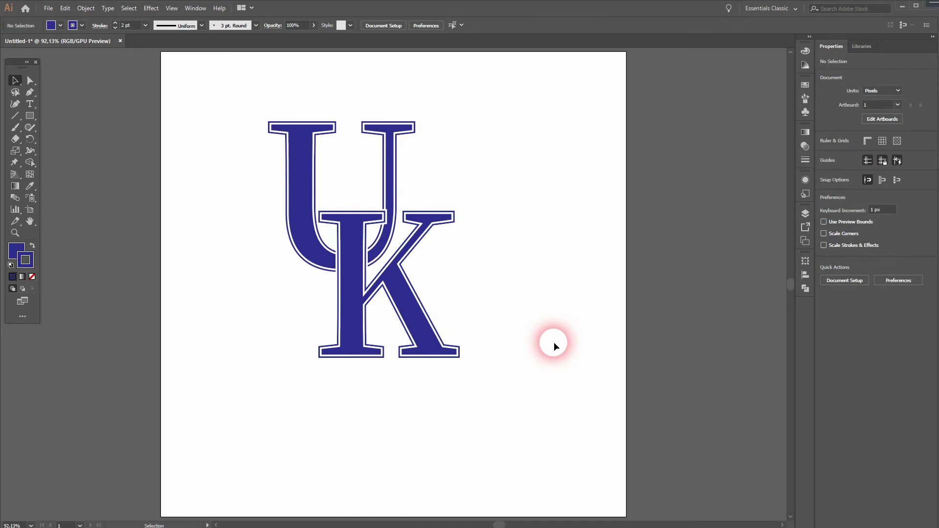
# Undo a trial shrink of the K, nudge it slightly right, and select the monogram
pyautogui.click(410, 309)
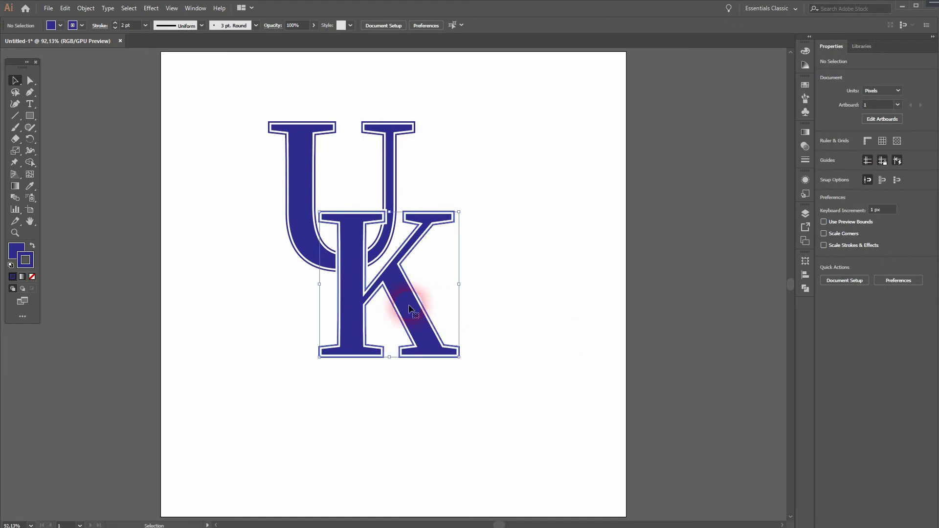
pyautogui.moveTo(458, 283); pyautogui.dragTo(410, 293)
pyautogui.click(514, 302)
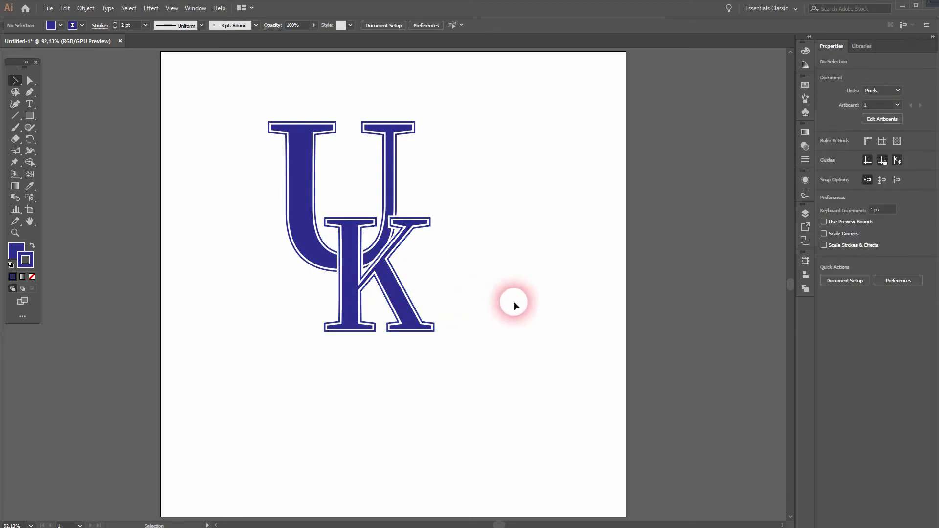
pyautogui.hotkey('ctrl', 'z')
pyautogui.hotkey('ctrl', 'z')
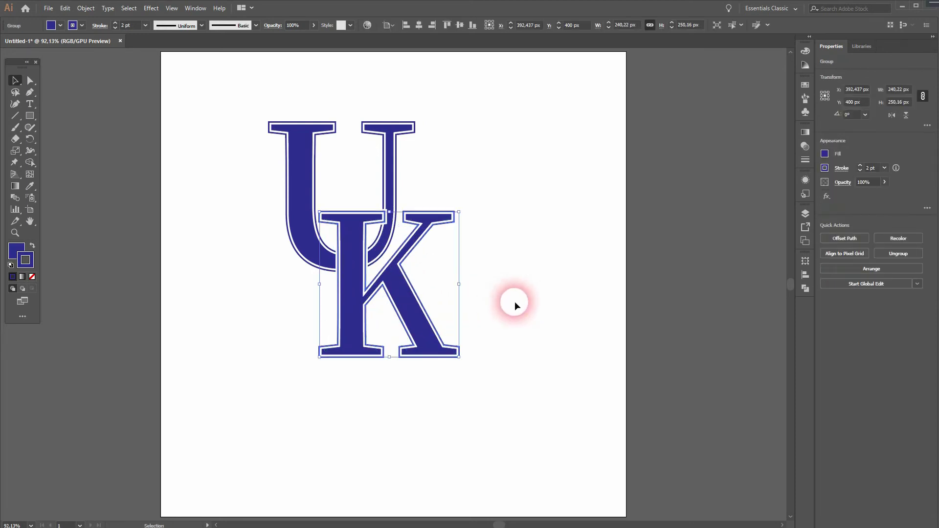
pyautogui.moveTo(409, 279); pyautogui.dragTo(435, 288)
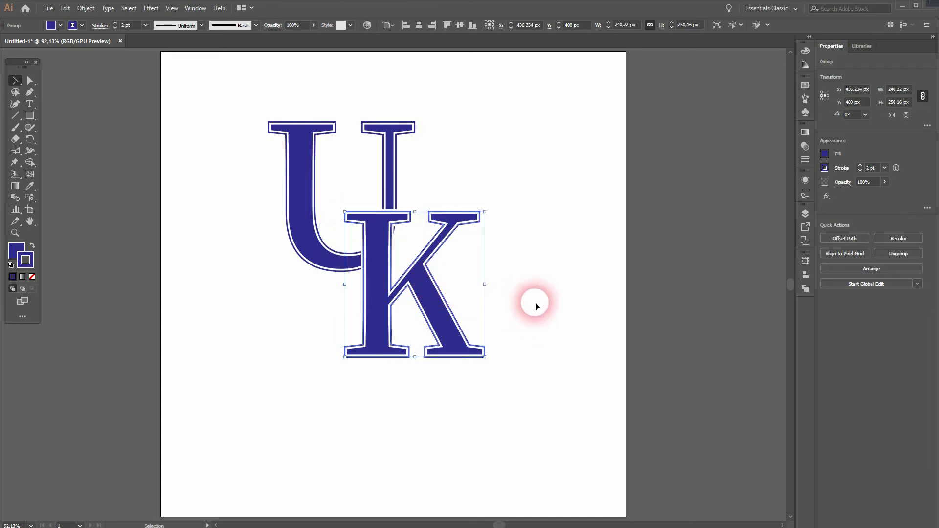
pyautogui.click(537, 304)
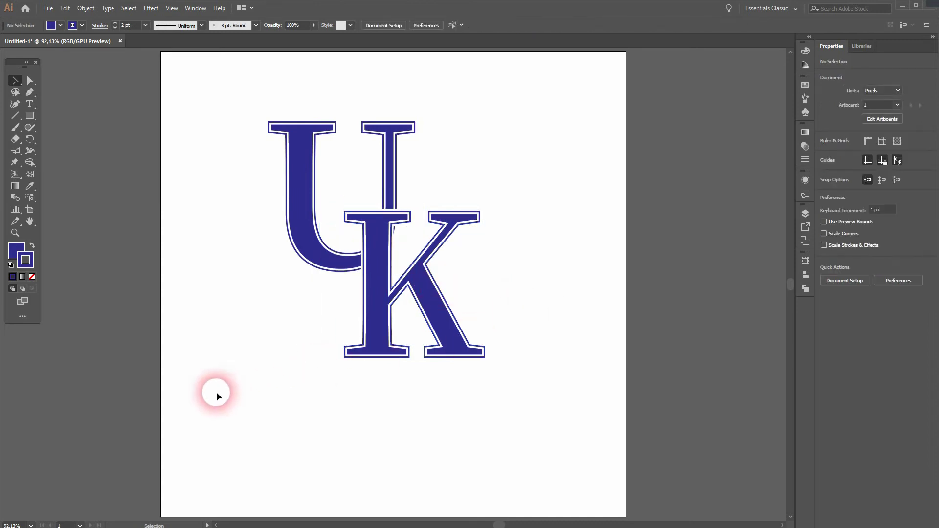
pyautogui.moveTo(217, 393); pyautogui.dragTo(469, 201)
# Nudge the monogram lower and apply an Offset Path with a reduced offset value
pyautogui.moveTo(404, 251); pyautogui.dragTo(404, 269)
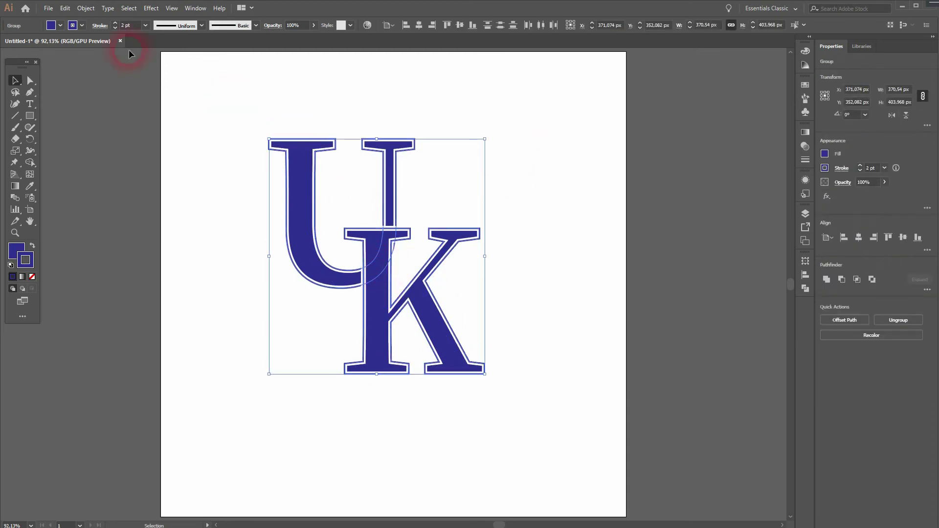
pyautogui.click(84, 9)
pyautogui.moveTo(185, 241)
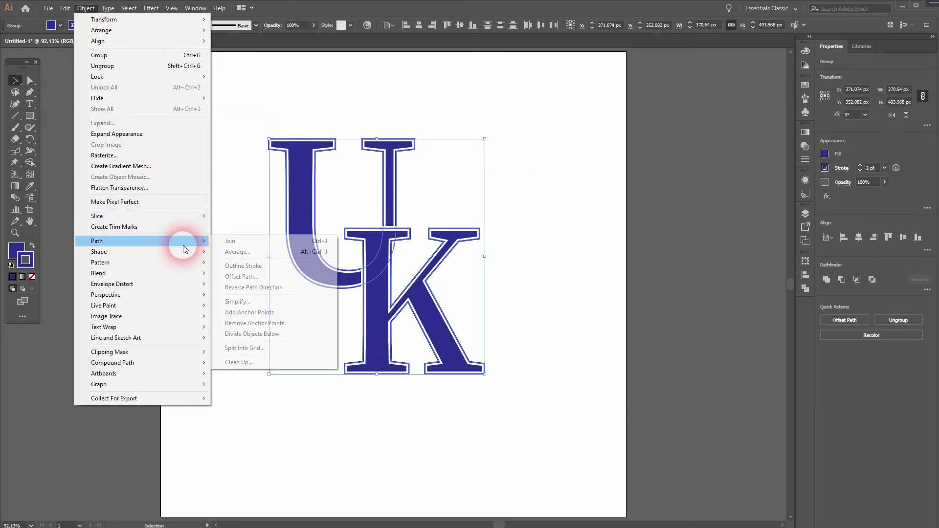
pyautogui.click(268, 276)
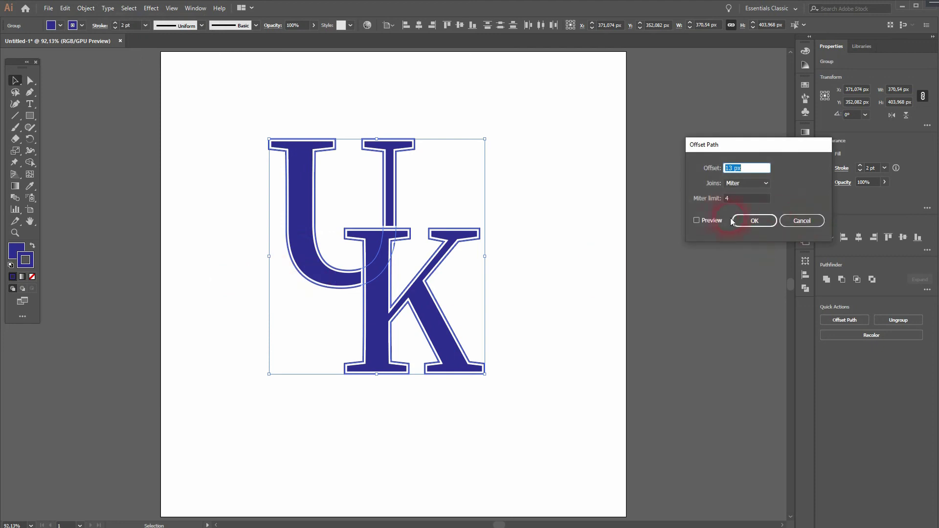
pyautogui.click(710, 221)
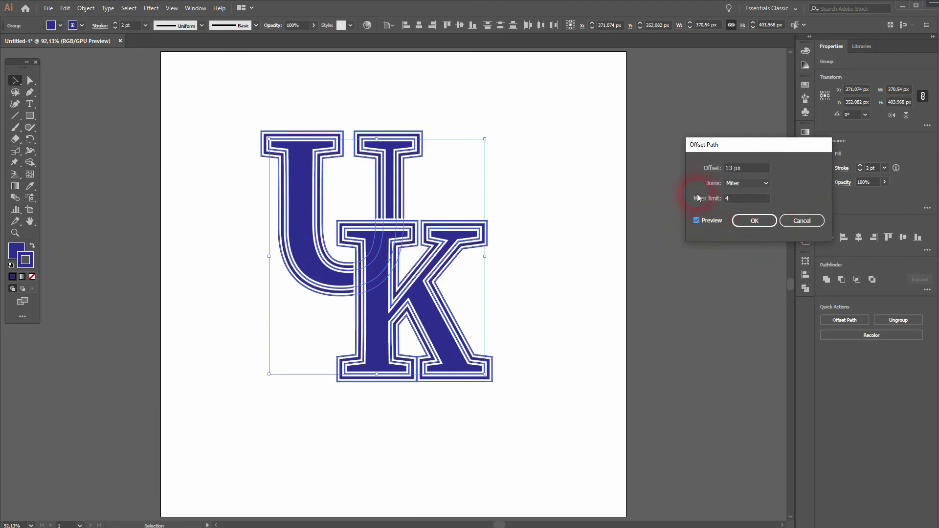
pyautogui.press('Down')
pyautogui.press('Down')
pyautogui.press('Down')
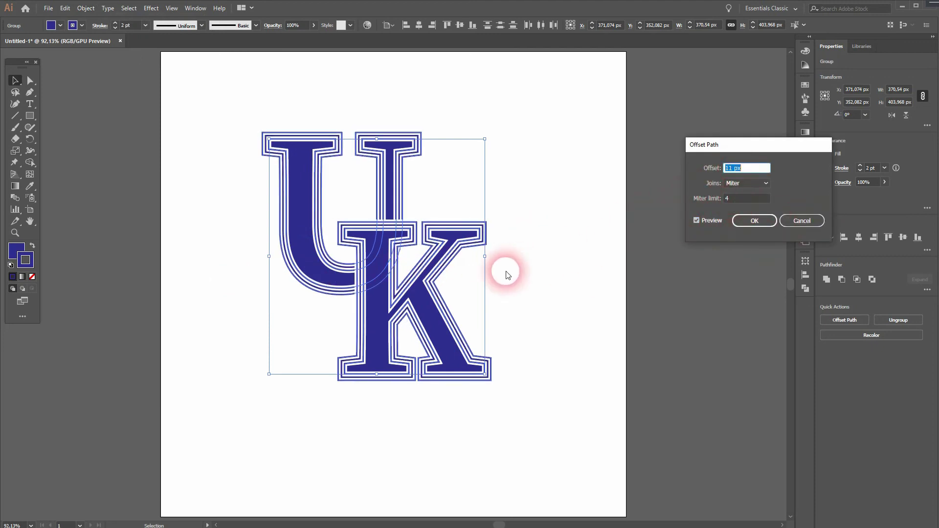
pyautogui.click(758, 222)
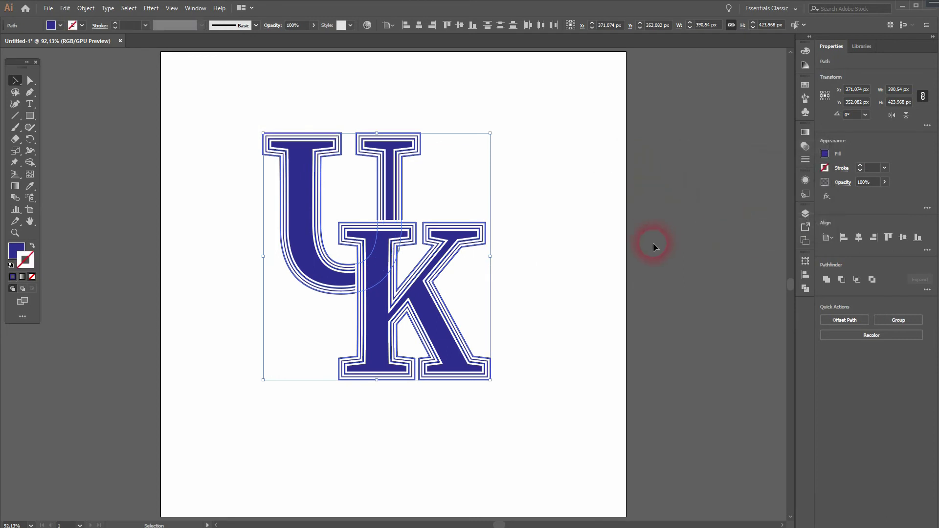
# With Shape Builder, delete the K's extra offset rings and the U's lines crossing the K
pyautogui.click(29, 163)
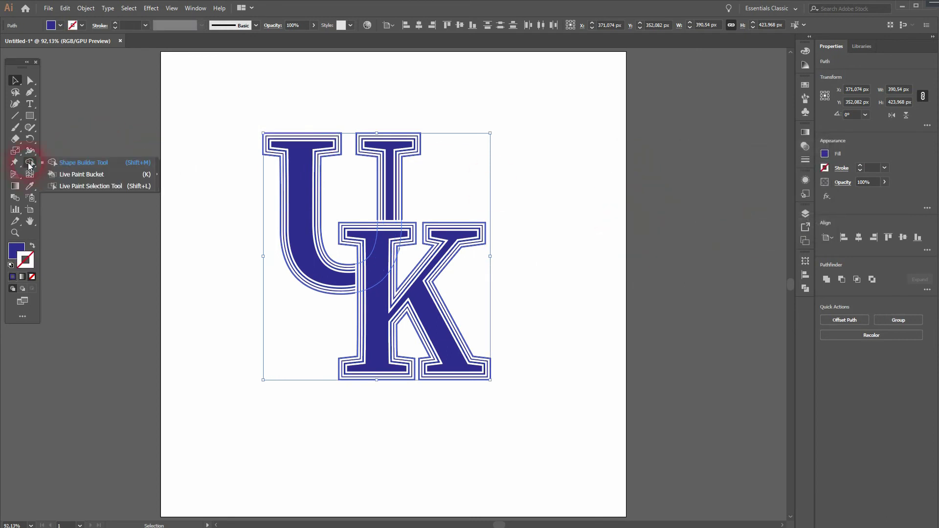
pyautogui.click(74, 162)
pyautogui.scroll(2, 363, 318)
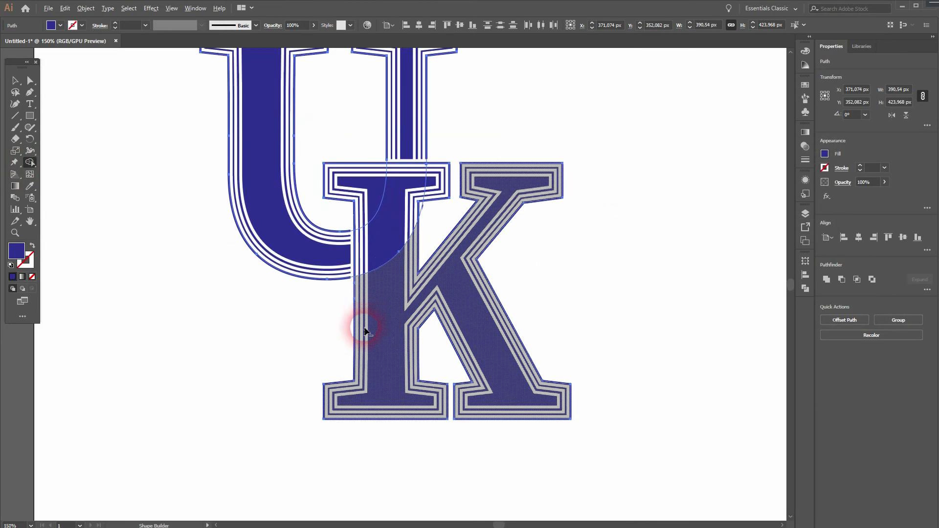
pyautogui.keyDown('alt'); pyautogui.click(329, 398); pyautogui.keyUp('alt')
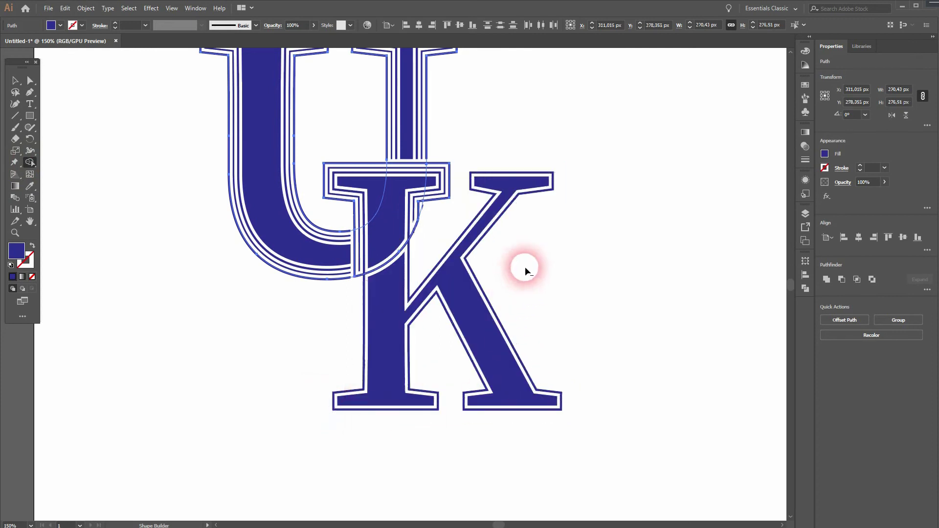
pyautogui.moveTo(451, 195)
pyautogui.mouseDown()
pyautogui.moveTo(367, 192)
pyautogui.moveTo(329, 176)
pyautogui.mouseUp()
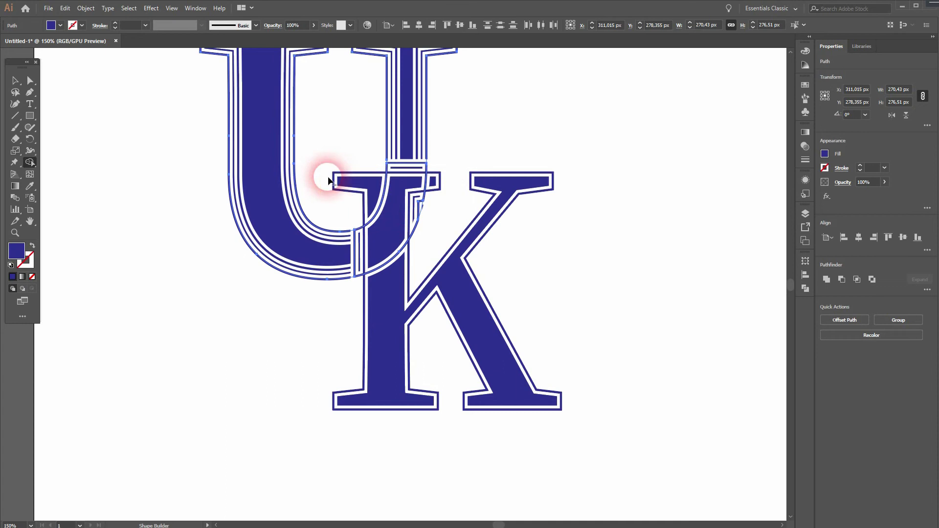
pyautogui.keyDown('alt'); pyautogui.click(357, 248); pyautogui.keyUp('alt')
pyautogui.keyDown('alt'); pyautogui.click(357, 262); pyautogui.keyUp('alt')
pyautogui.keyDown('alt'); pyautogui.click(418, 206); pyautogui.keyUp('alt')
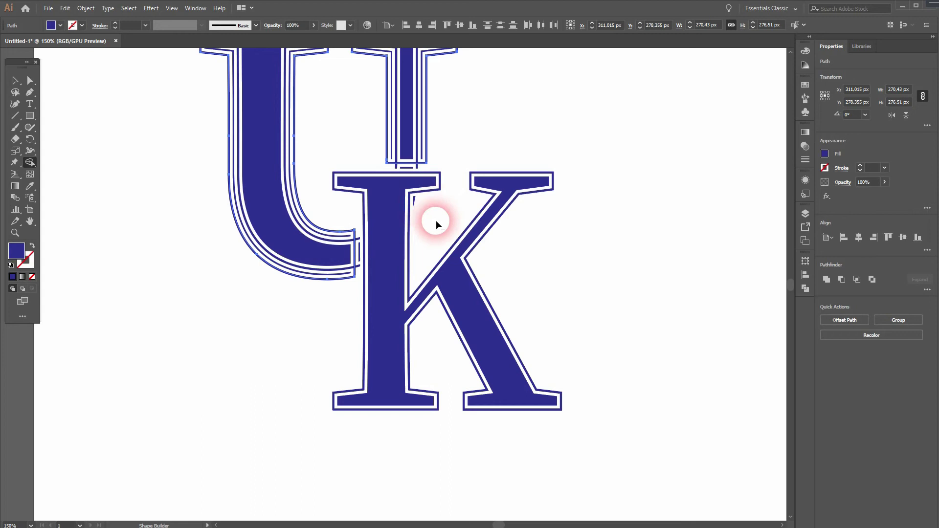
pyautogui.click(353, 283)
# Remove the stripes at the U's lower end and rings around its right serif, then fit the artboard
pyautogui.scroll(4, 360, 253)
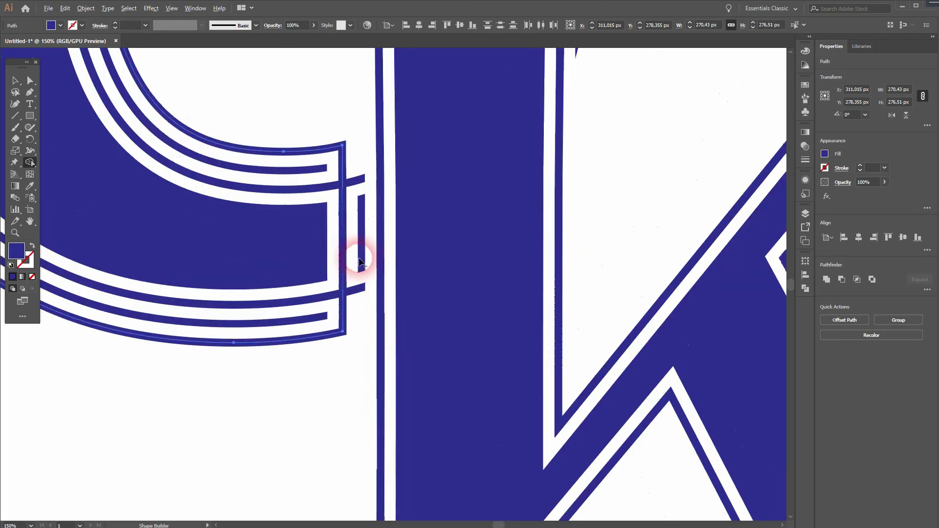
pyautogui.moveTo(353, 157)
pyautogui.mouseDown()
pyautogui.moveTo(360, 297)
pyautogui.moveTo(359, 193)
pyautogui.mouseUp()
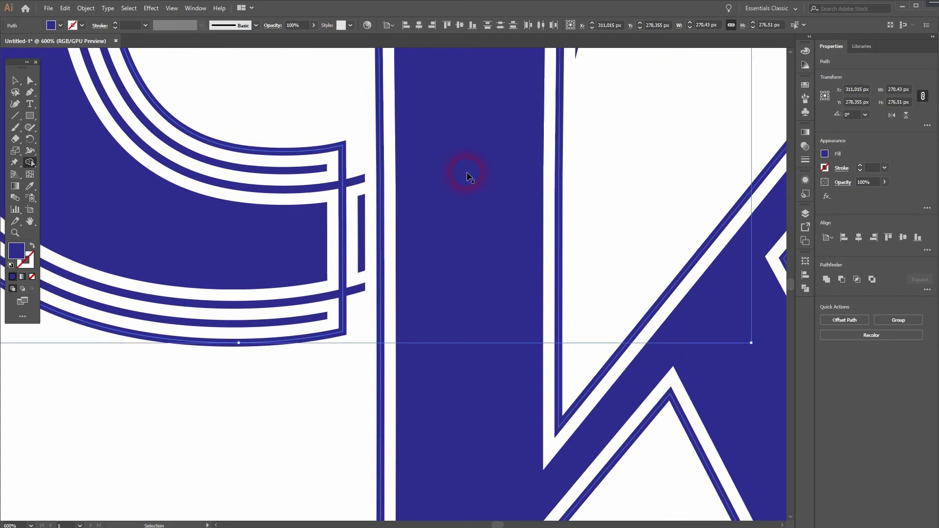
pyautogui.keyDown('alt'); pyautogui.click(172, 331); pyautogui.keyUp('alt')
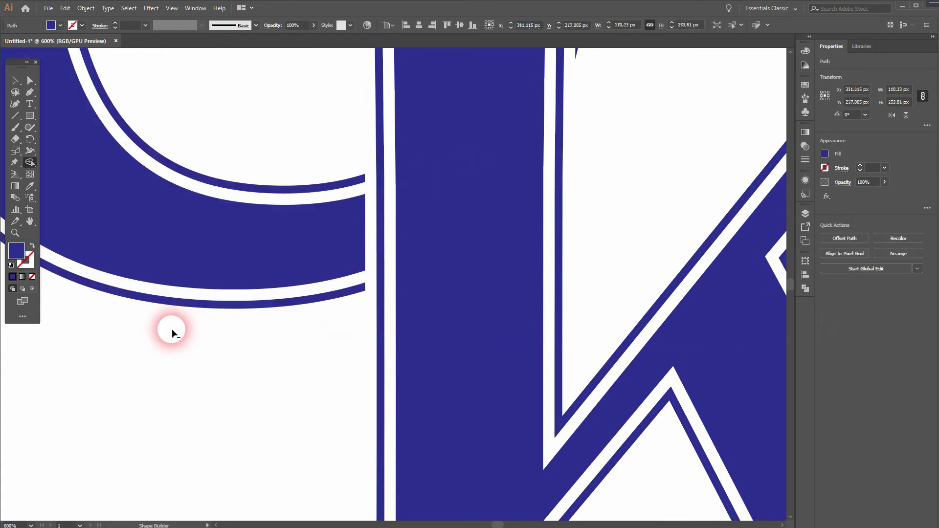
pyautogui.hotkey('ctrl', '0')
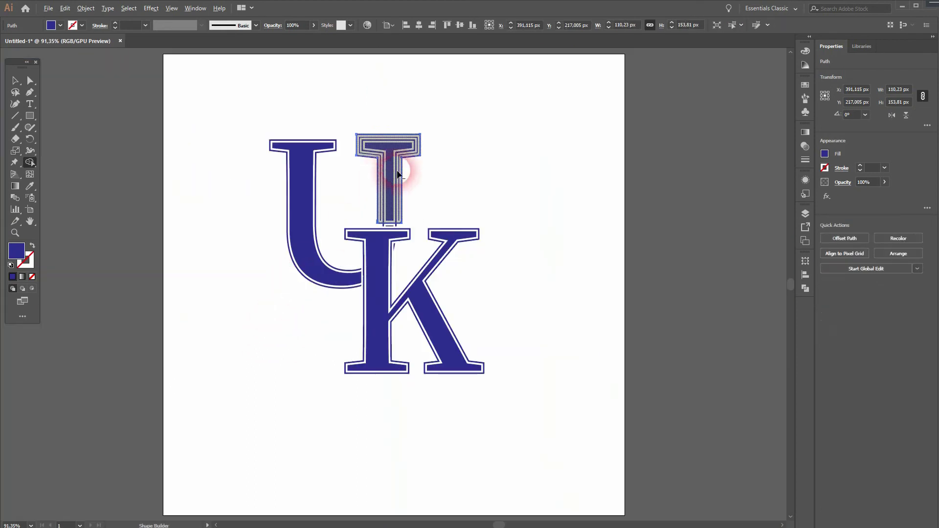
pyautogui.scroll(3, 388, 169)
pyautogui.keyDown('alt'); pyautogui.click(388, 184); pyautogui.keyUp('alt')
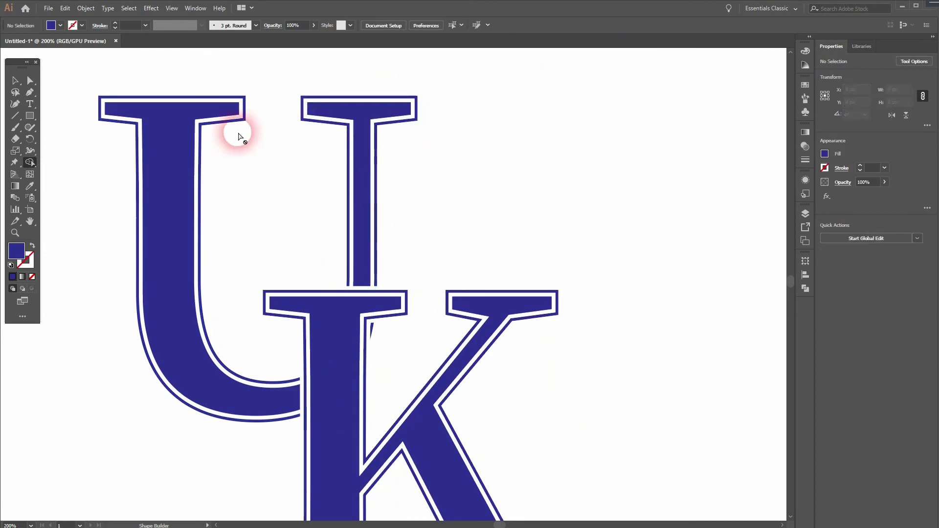
pyautogui.click(15, 80)
pyautogui.click(636, 179)
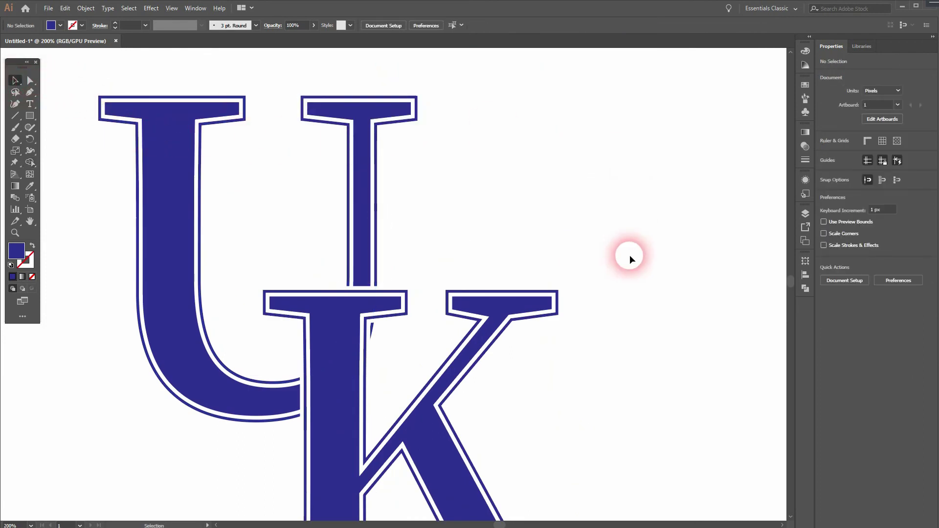
pyautogui.hotkey('ctrl', '0')
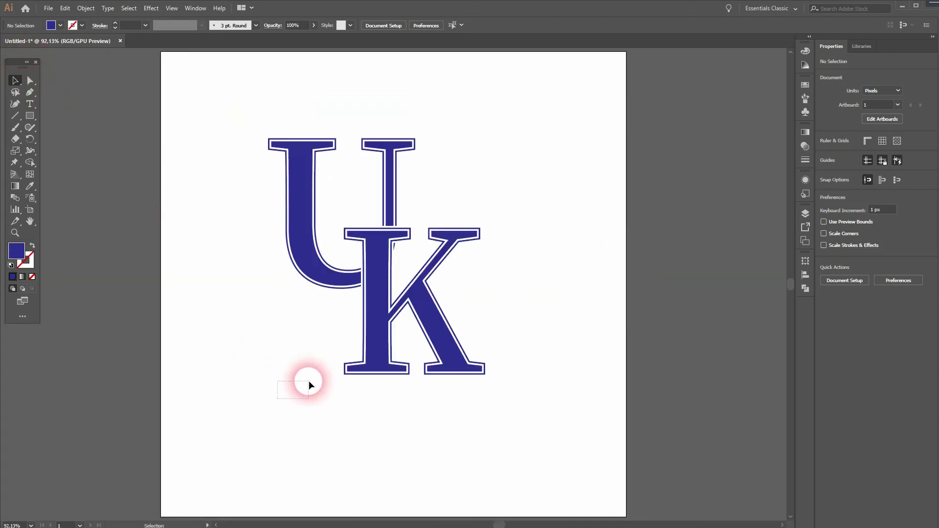
# Select the whole UK monogram and nudge it slightly lower on the artboard
pyautogui.moveTo(310, 383); pyautogui.dragTo(556, 178)
pyautogui.moveTo(389, 192); pyautogui.dragTo(394, 211)
pyautogui.click(535, 306)
# Try medium blue and red fills on the K, then restore its dark blue fill
pyautogui.moveTo(333, 429)
pyautogui.mouseDown()
pyautogui.moveTo(502, 356)
pyautogui.moveTo(614, 328)
pyautogui.mouseUp()
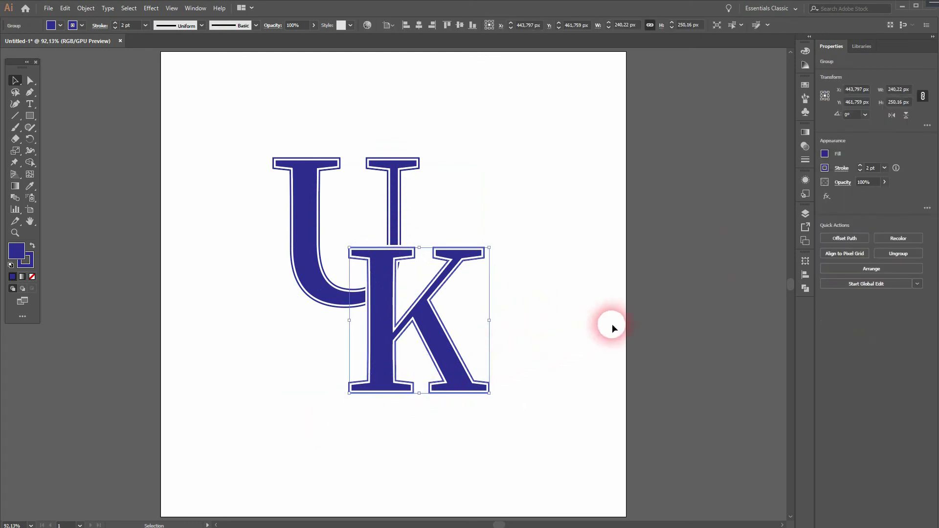
pyautogui.click(806, 181)
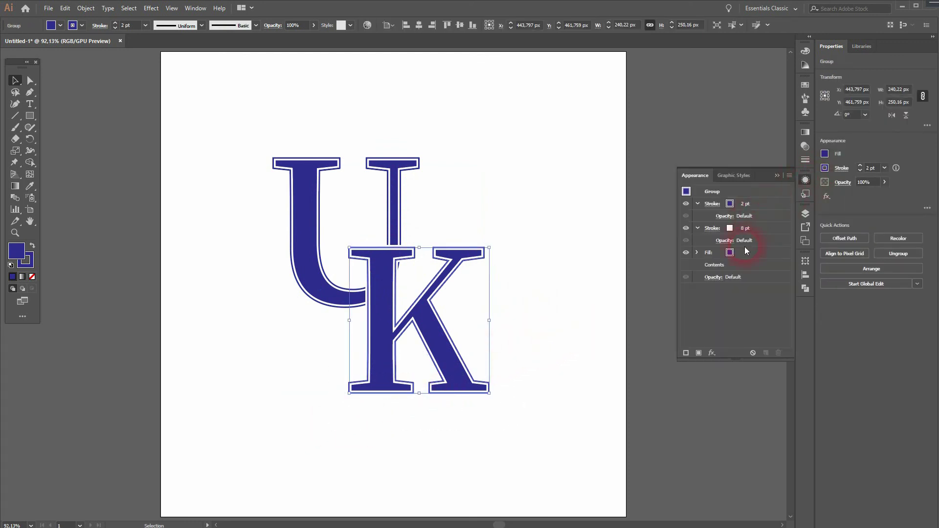
pyautogui.click(747, 251)
pyautogui.click(730, 252)
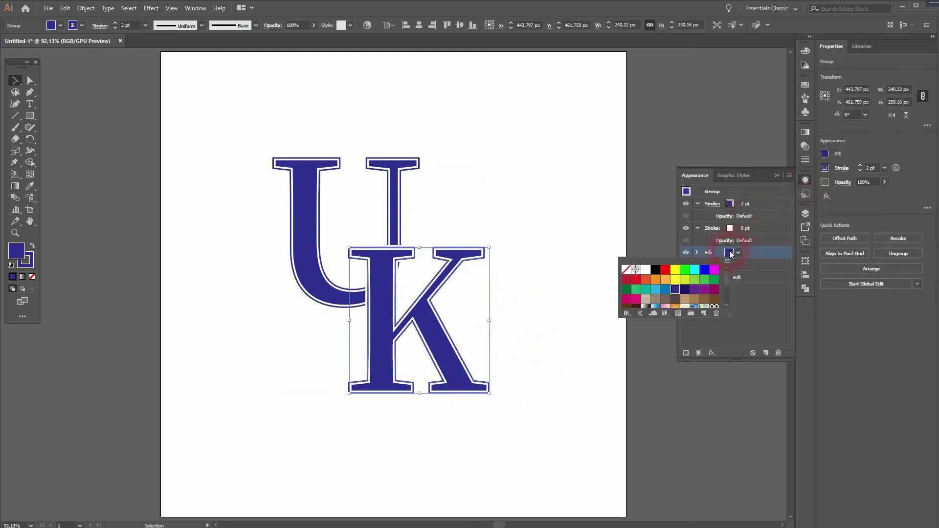
pyautogui.click(666, 290)
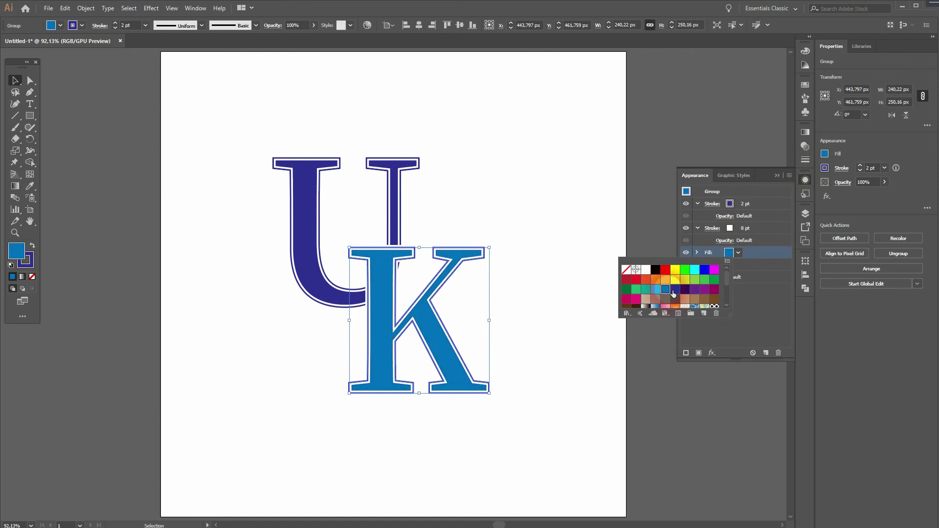
pyautogui.click(626, 279)
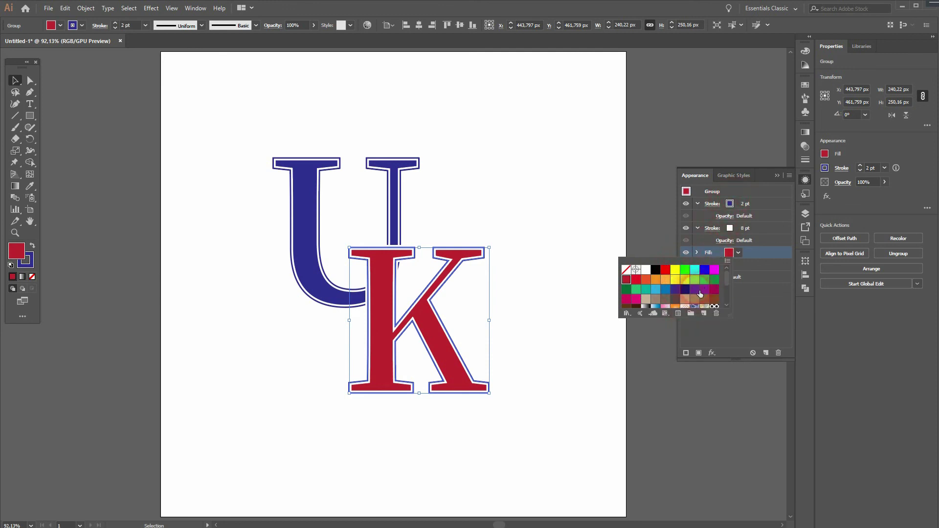
pyautogui.click(677, 290)
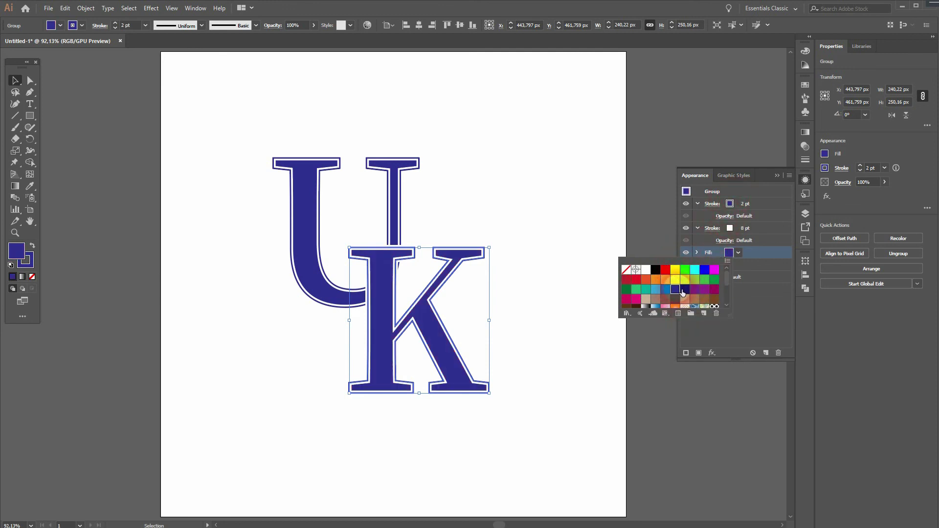
pyautogui.click(776, 175)
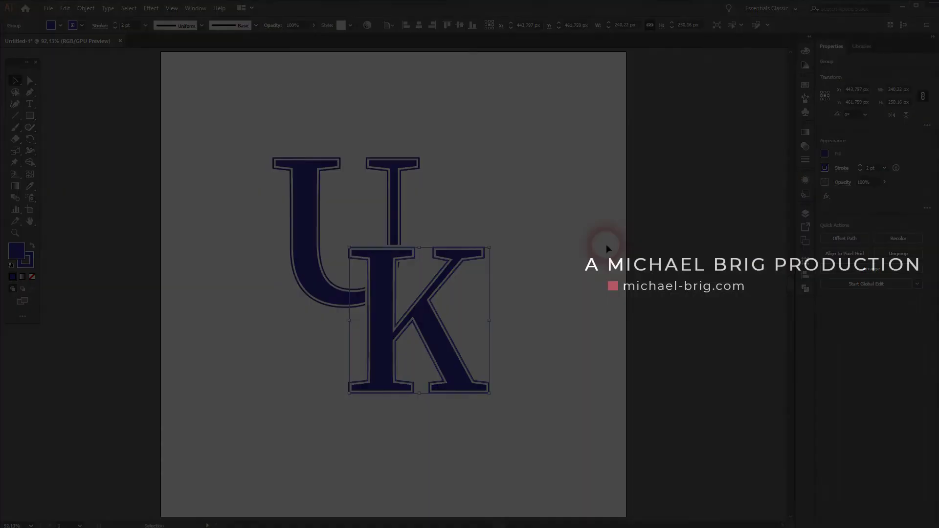